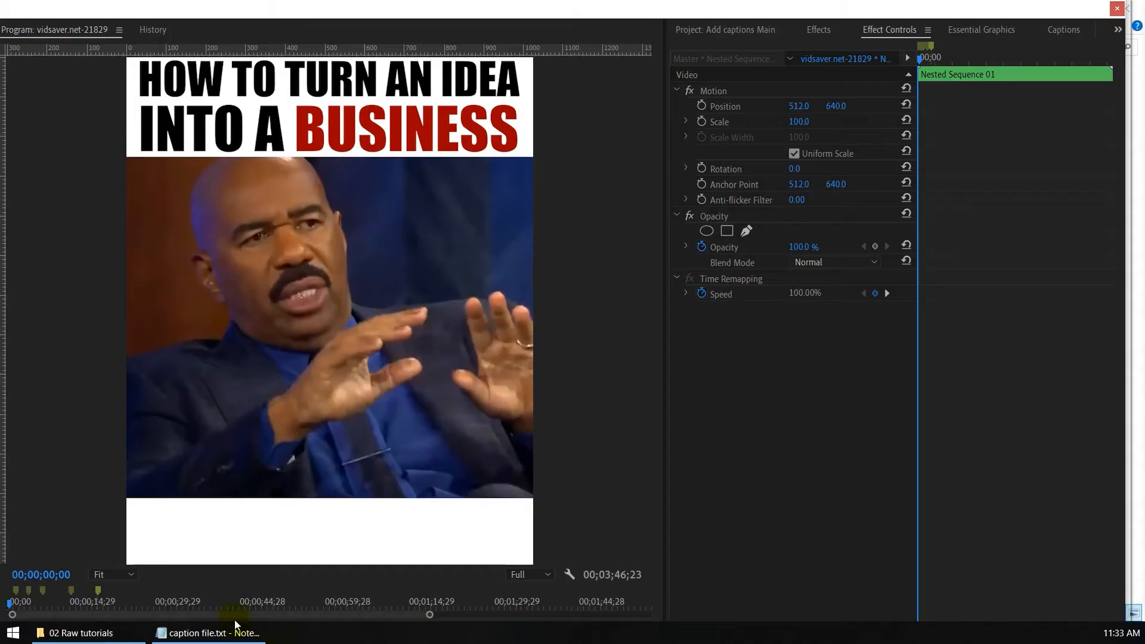
# Step: Copy the first caption line, "There's a lot of people in here", from caption file.txt in Notepad and return to Premiere Pro
pyautogui.click(214, 633)
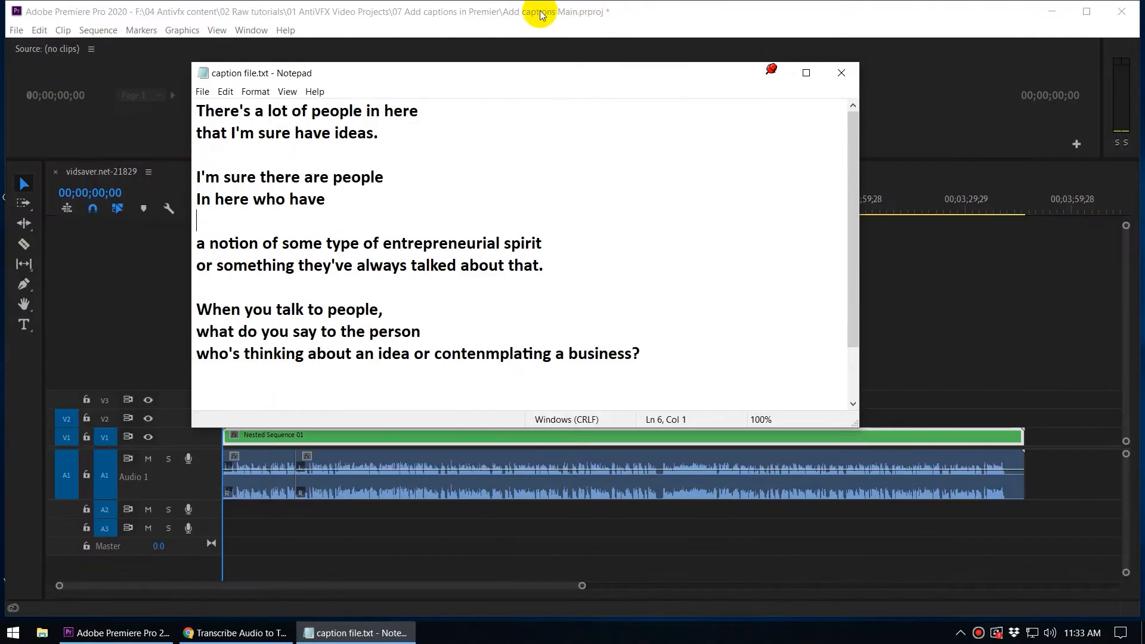
pyautogui.click(806, 72)
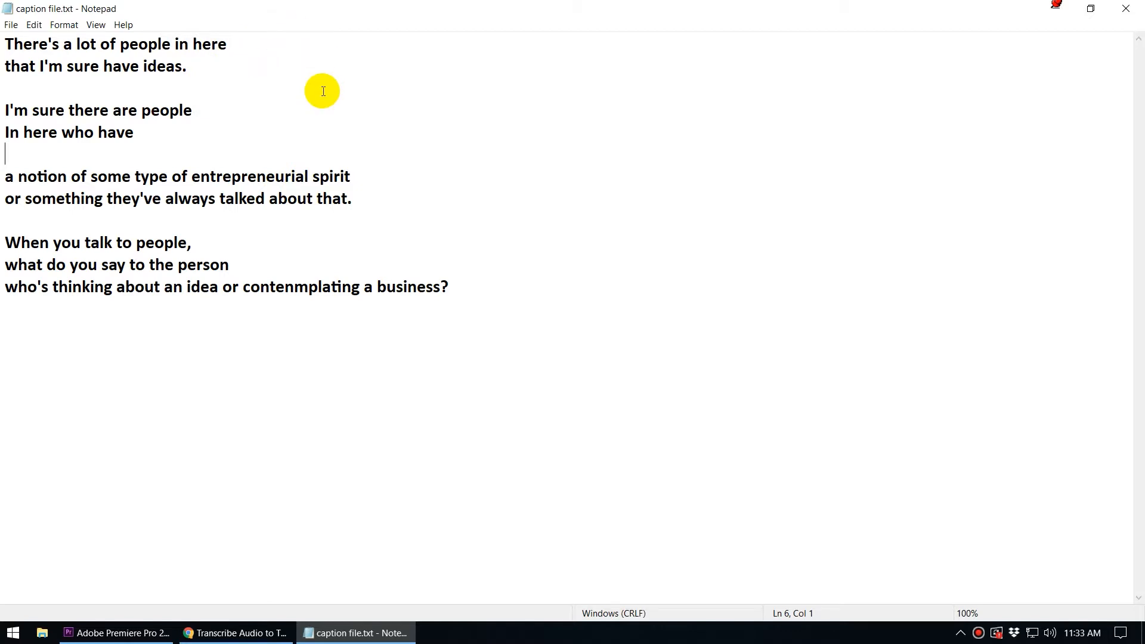
pyautogui.click(247, 37)
pyautogui.keyDown('shift'); pyautogui.click(5, 49); pyautogui.keyUp('shift')
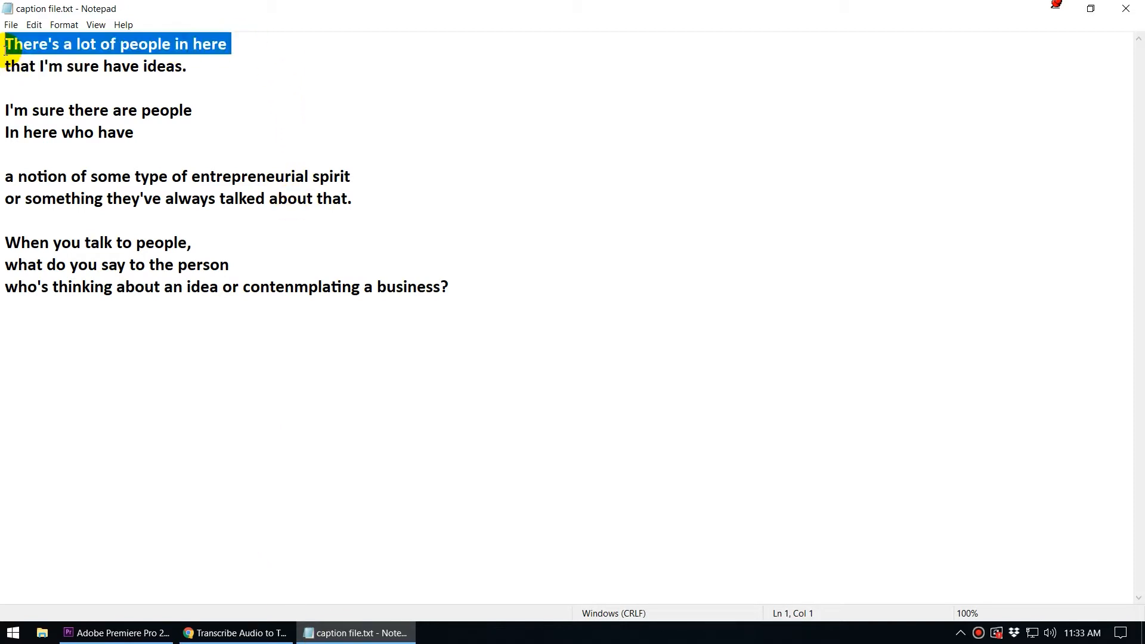
pyautogui.click(358, 632)
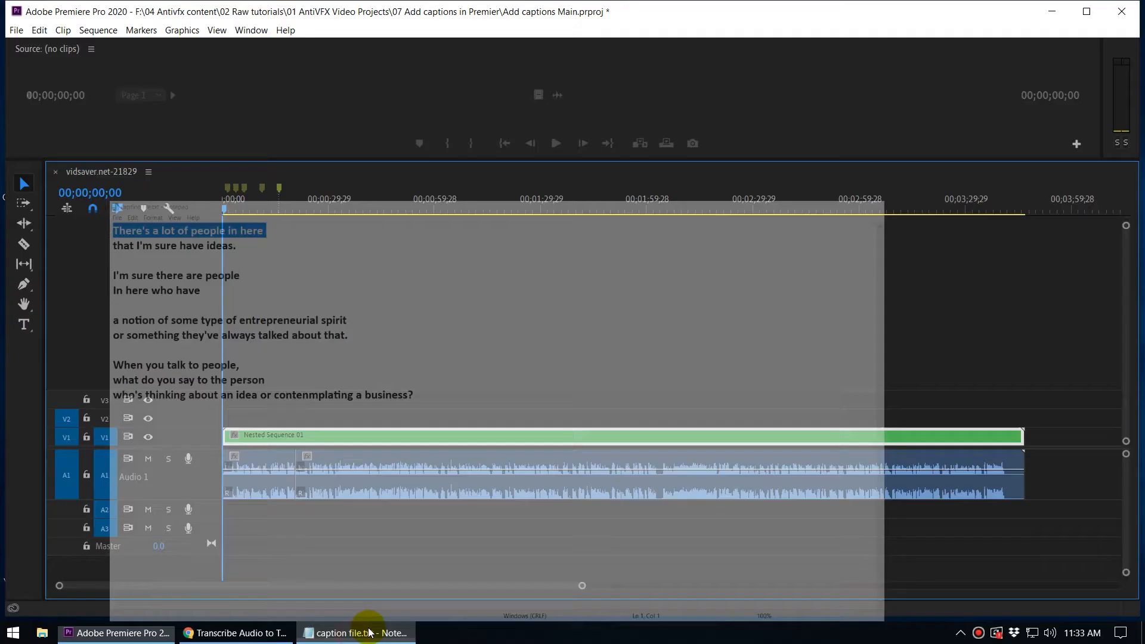
# Step: Create a text box across the white strip below the video and paste the copied caption line into it
pyautogui.click(23, 329)
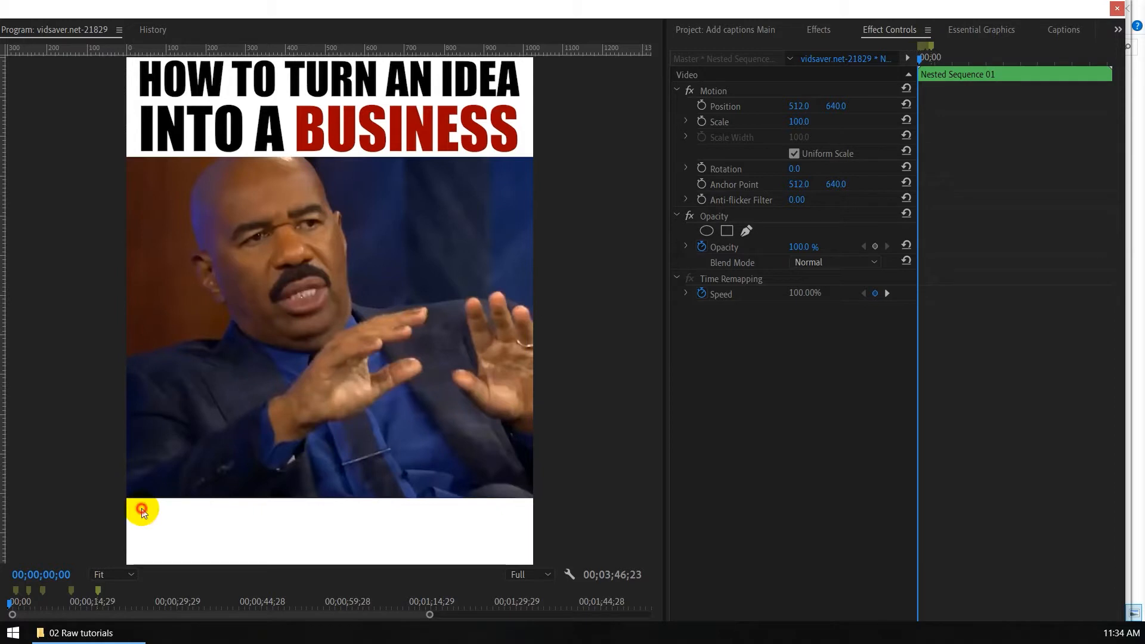
pyautogui.moveTo(141, 508); pyautogui.dragTo(519, 561)
pyautogui.write("There's a lot of people in here")
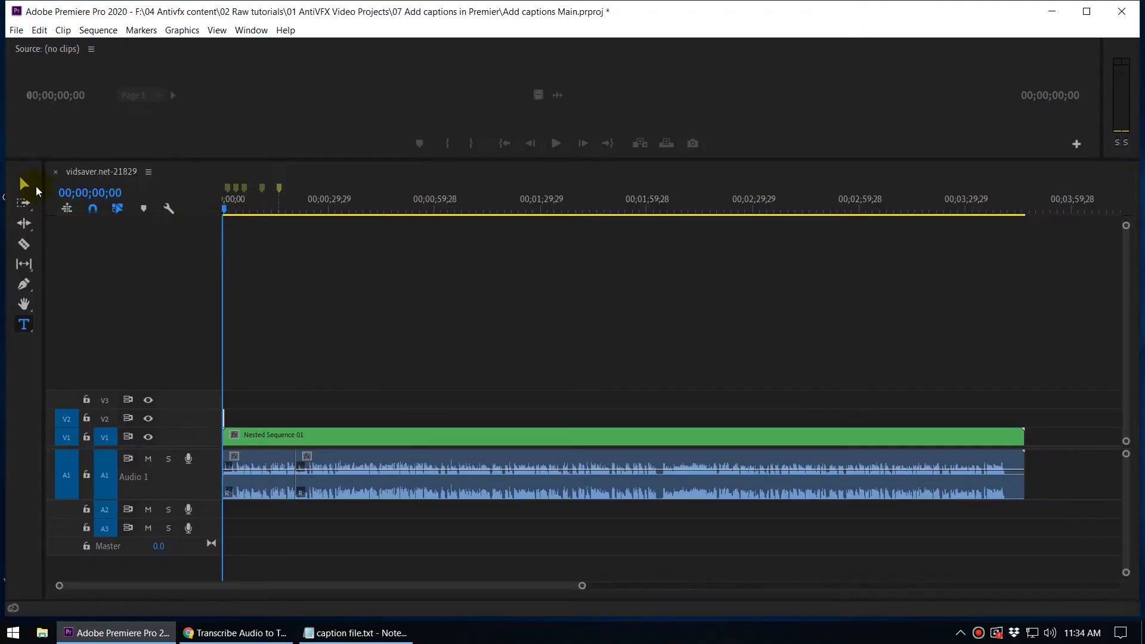
pyautogui.click(26, 184)
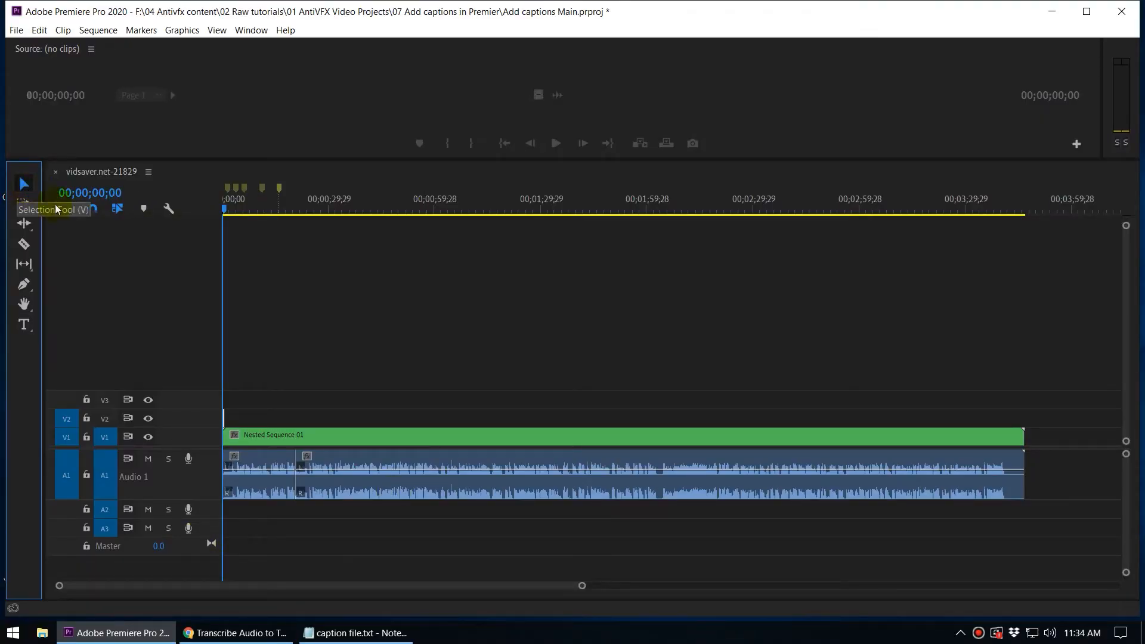
pyautogui.click(70, 209)
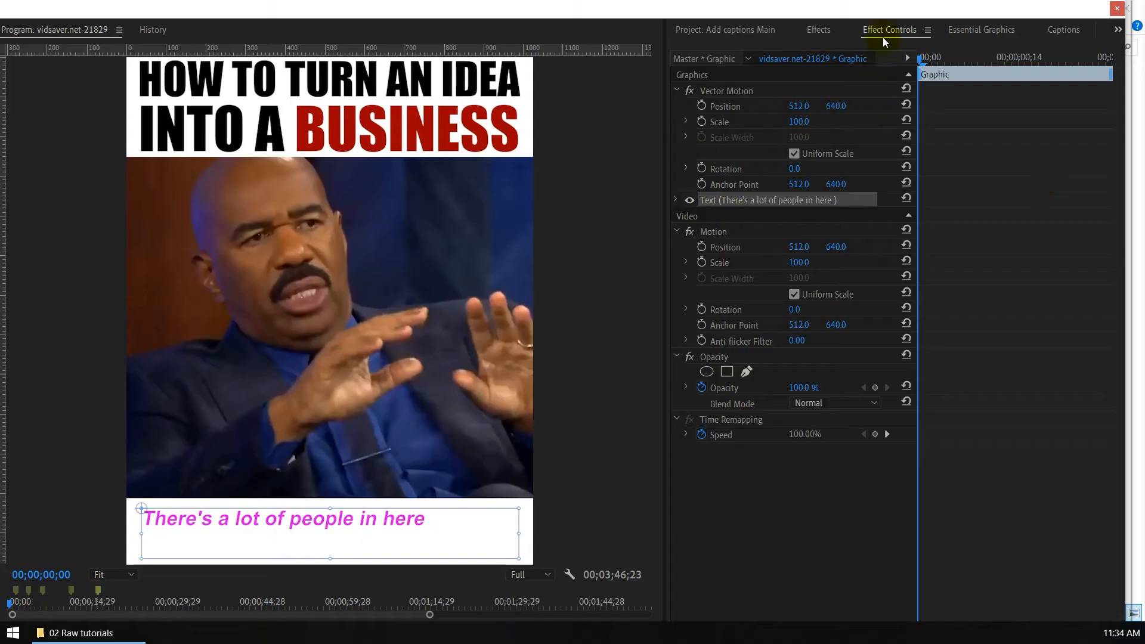
# Step: Set the caption text's font size to 54 and center-align it
pyautogui.click(885, 35)
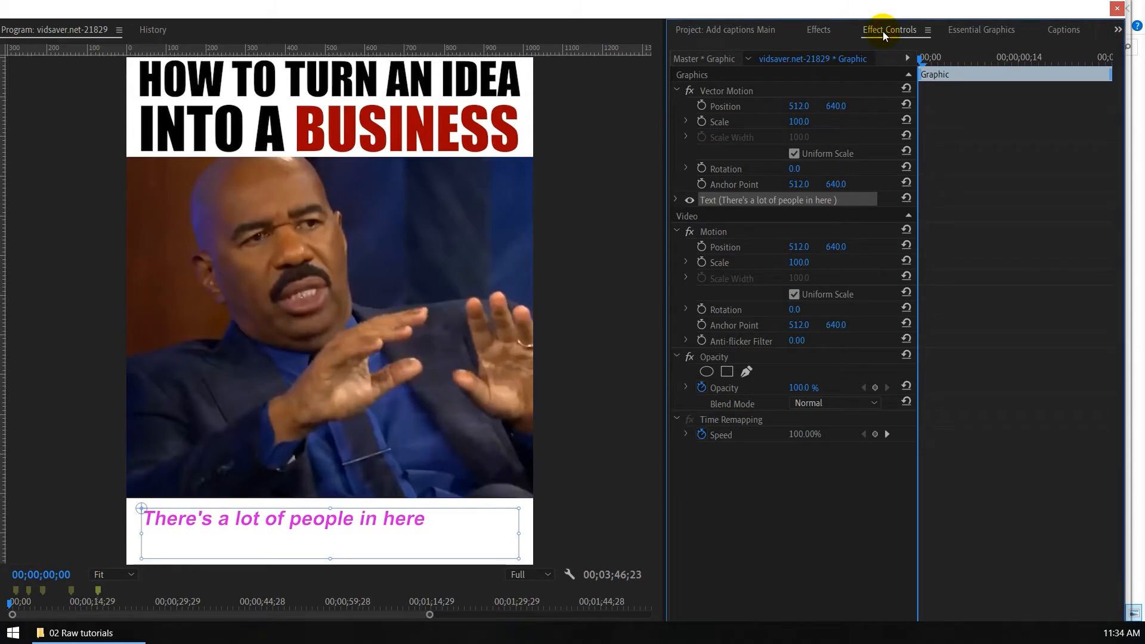
pyautogui.click(731, 200)
pyautogui.click(675, 201)
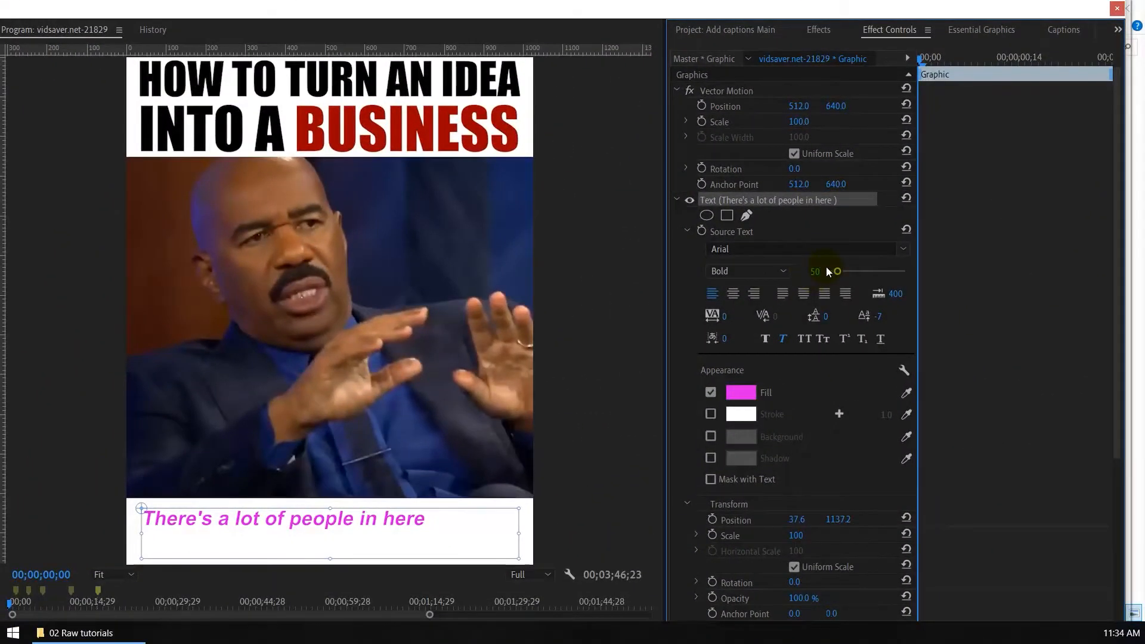
pyautogui.click(813, 272)
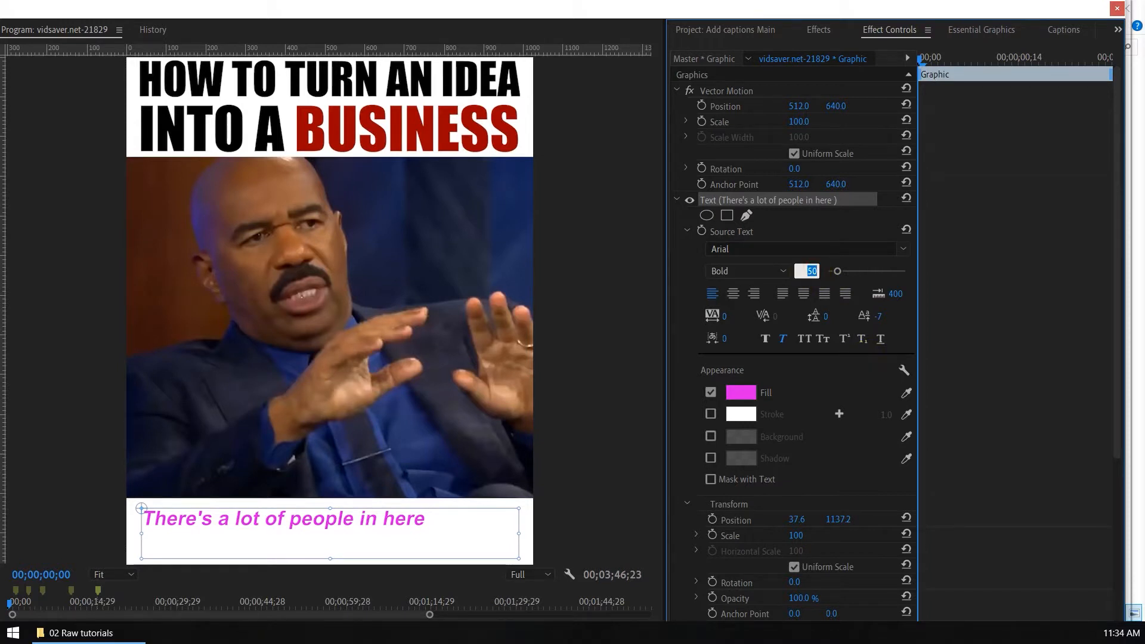
pyautogui.write('54')
pyautogui.press('Return')
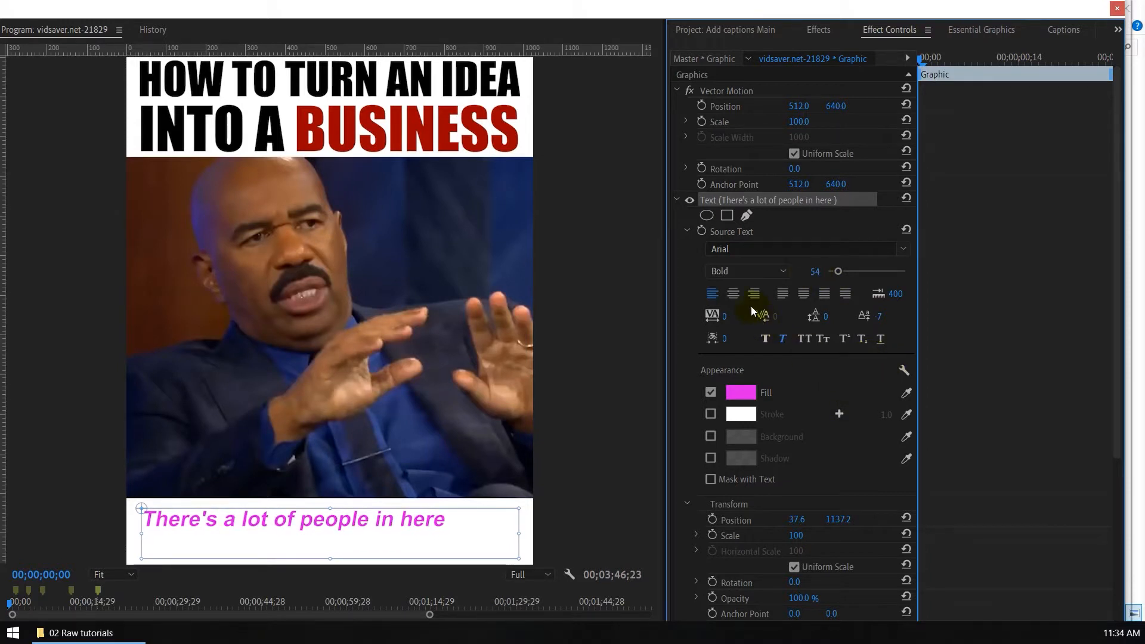
pyautogui.click(735, 293)
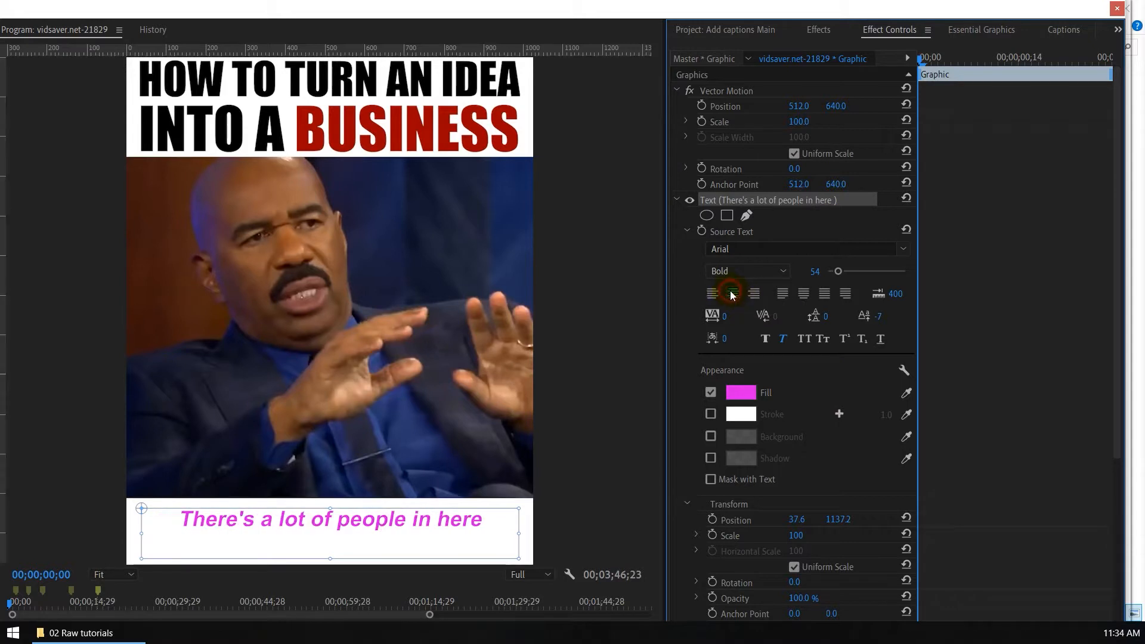
# Step: Change the caption text's fill color to black (000000) and apply faux bold
pyautogui.click(739, 396)
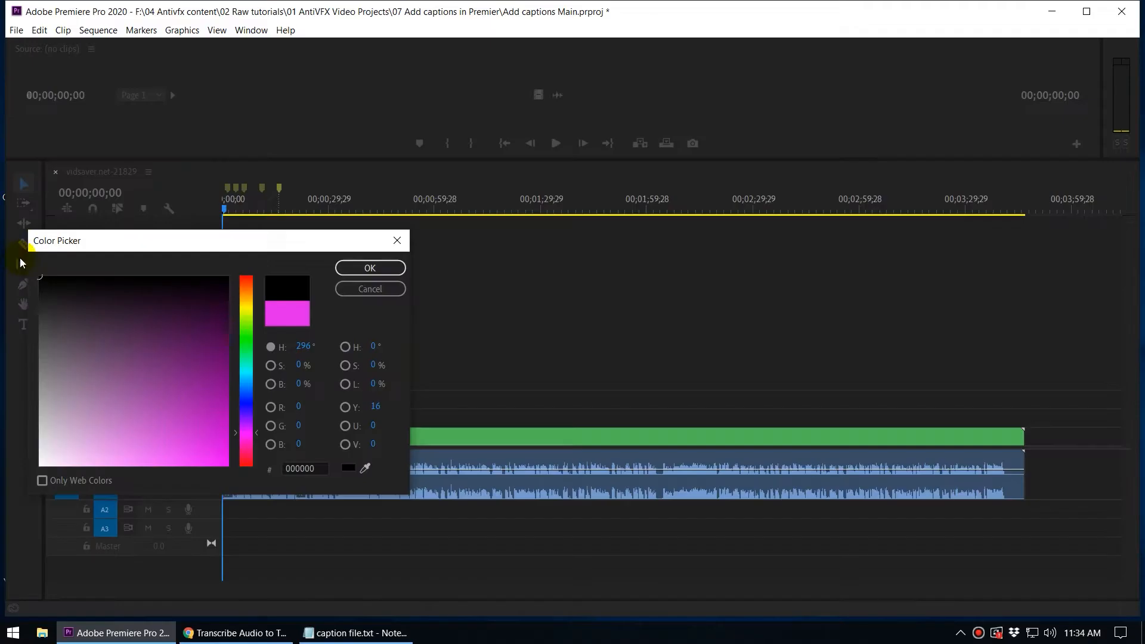
pyautogui.click(373, 268)
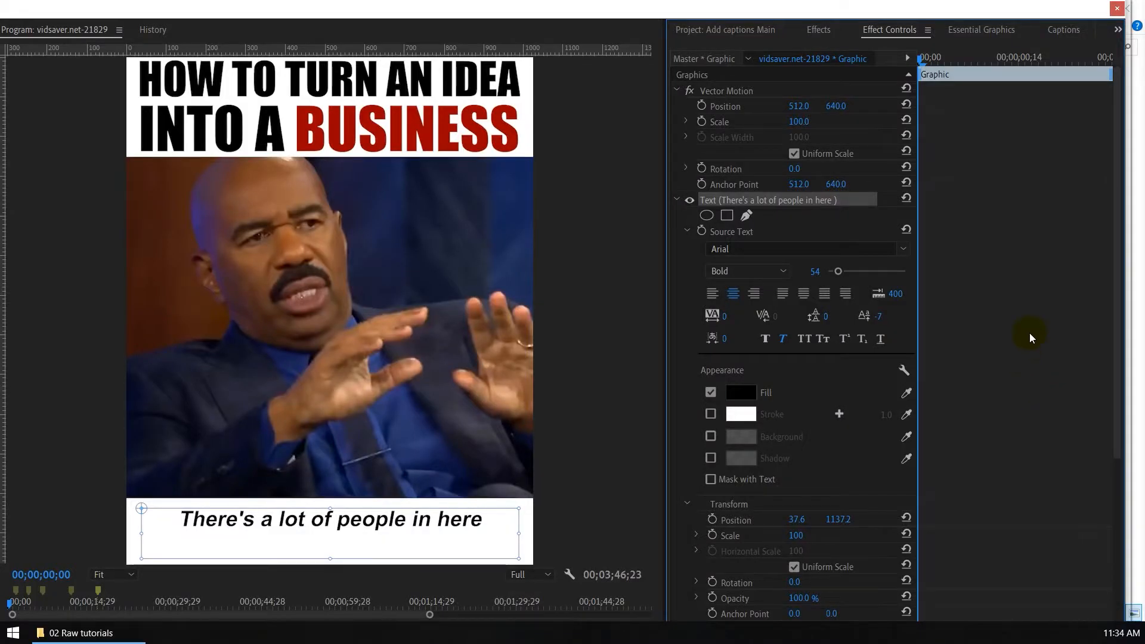
pyautogui.click(814, 342)
pyautogui.click(814, 342)
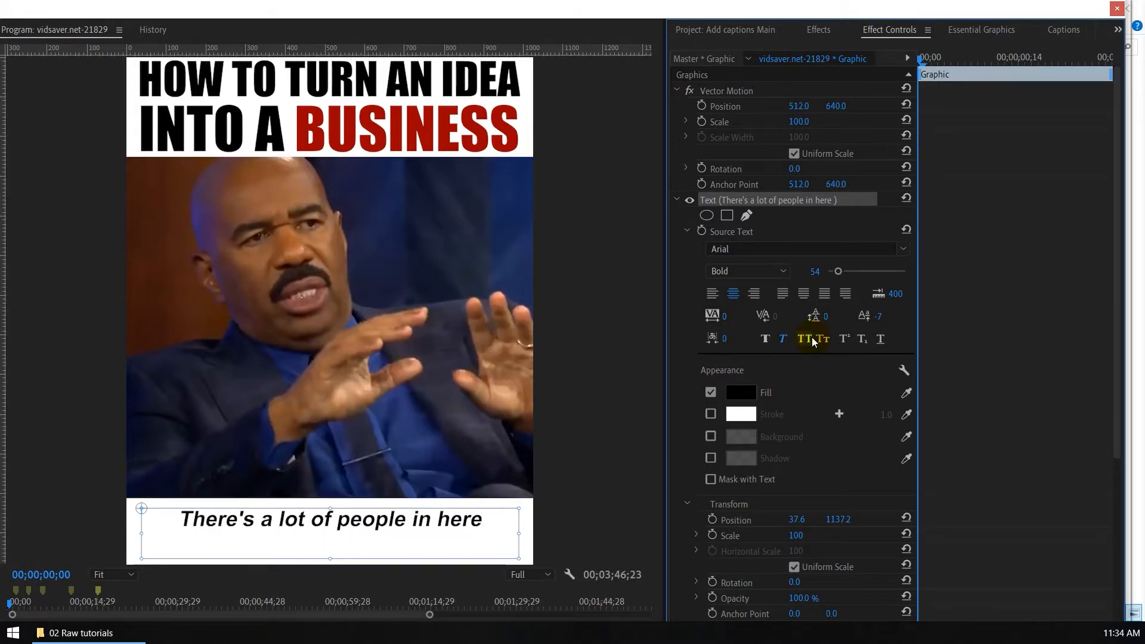
pyautogui.click(765, 341)
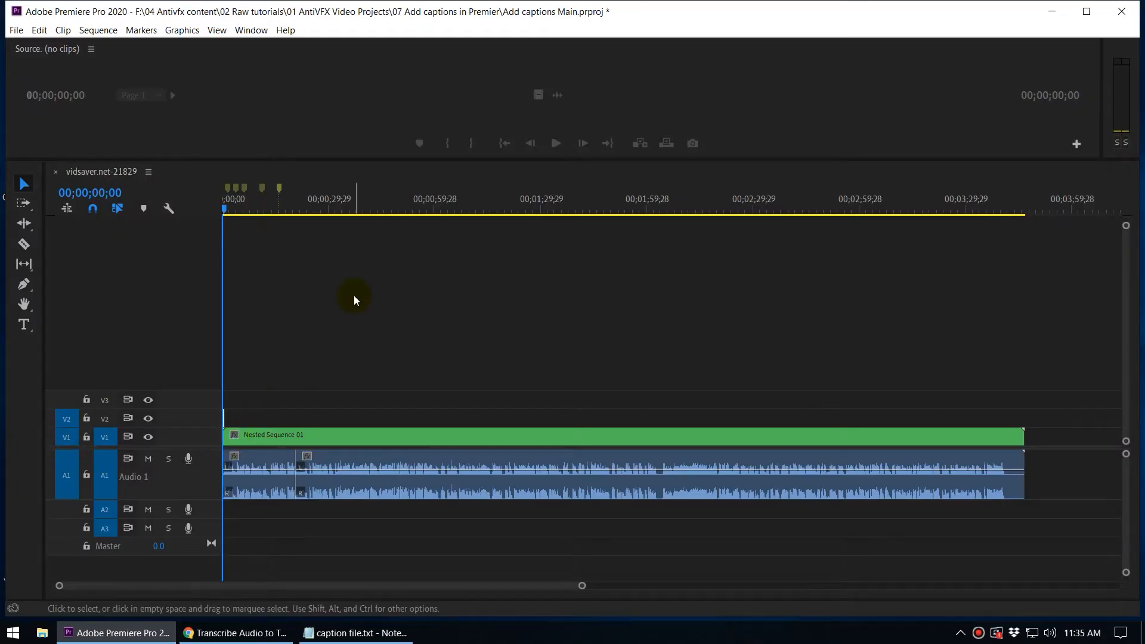
# Step: Extend the caption graphic clip on track V2 to the end of the nested sequence
pyautogui.click(354, 298)
pyautogui.press('=')
pyautogui.press('=')
pyautogui.press('=')
pyautogui.press('=')
pyautogui.press('=')
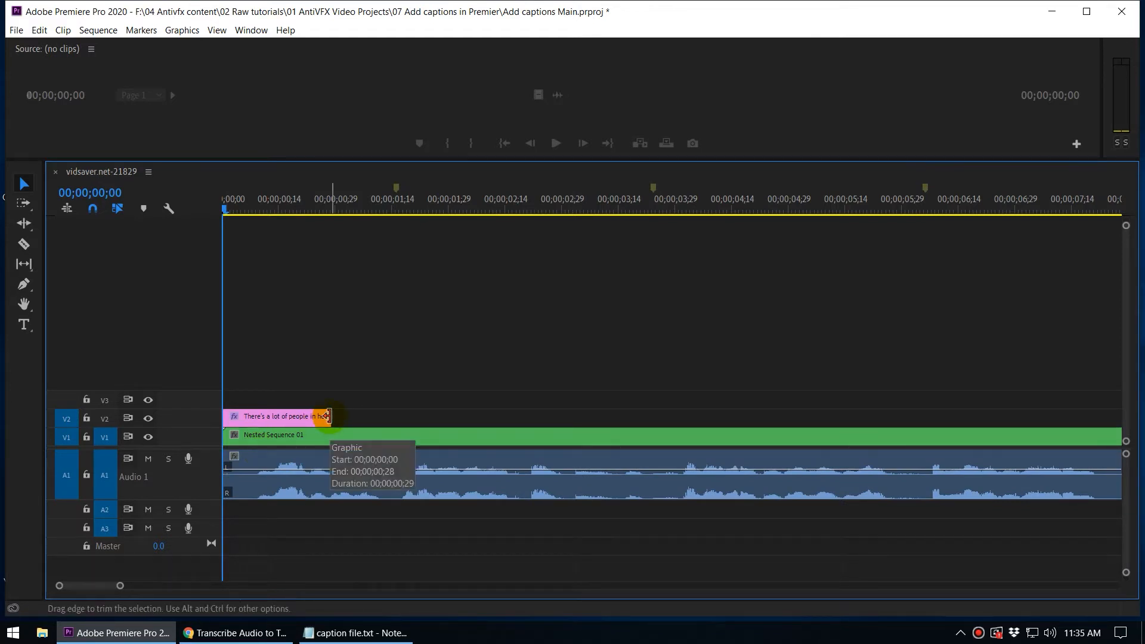
pyautogui.moveTo(328, 416); pyautogui.dragTo(1045, 405)
pyautogui.press('-')
pyautogui.press('-')
pyautogui.press('-')
pyautogui.press('-')
pyautogui.press('-')
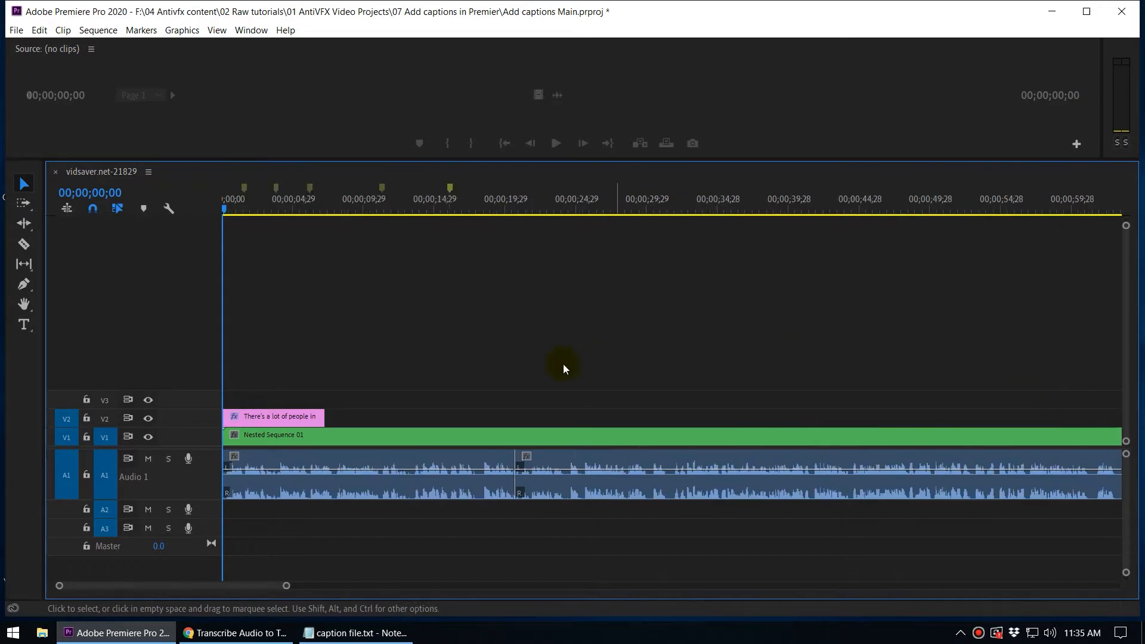
pyautogui.moveTo(253, 411); pyautogui.dragTo(1023, 464)
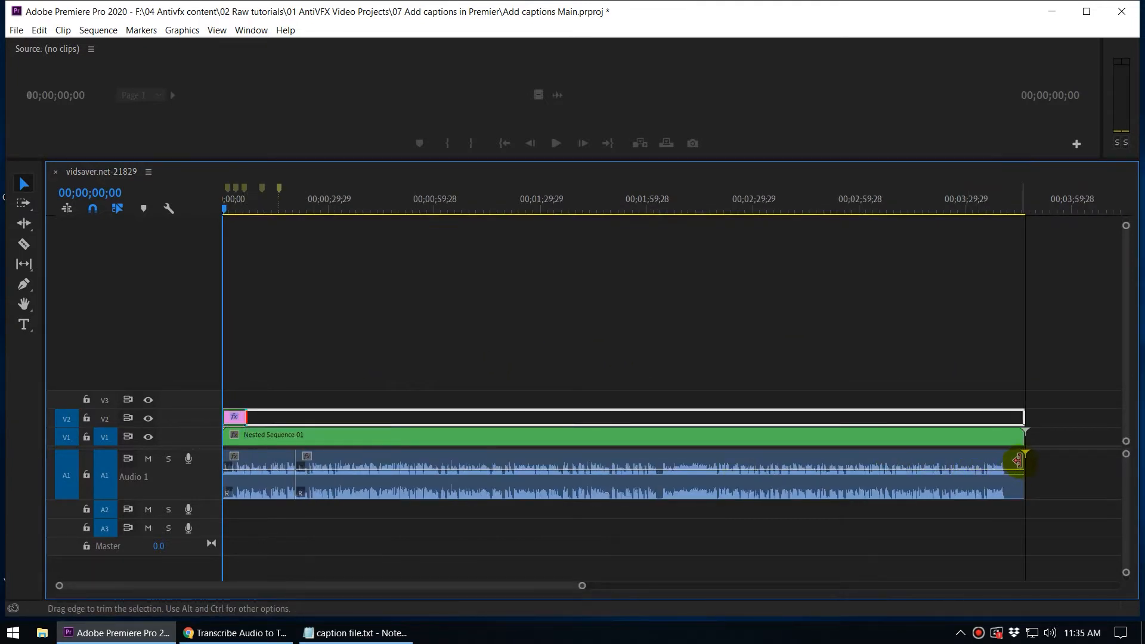
# Step: Turn on Source Text animation for the caption clip at 00;00;00;00
pyautogui.click(274, 421)
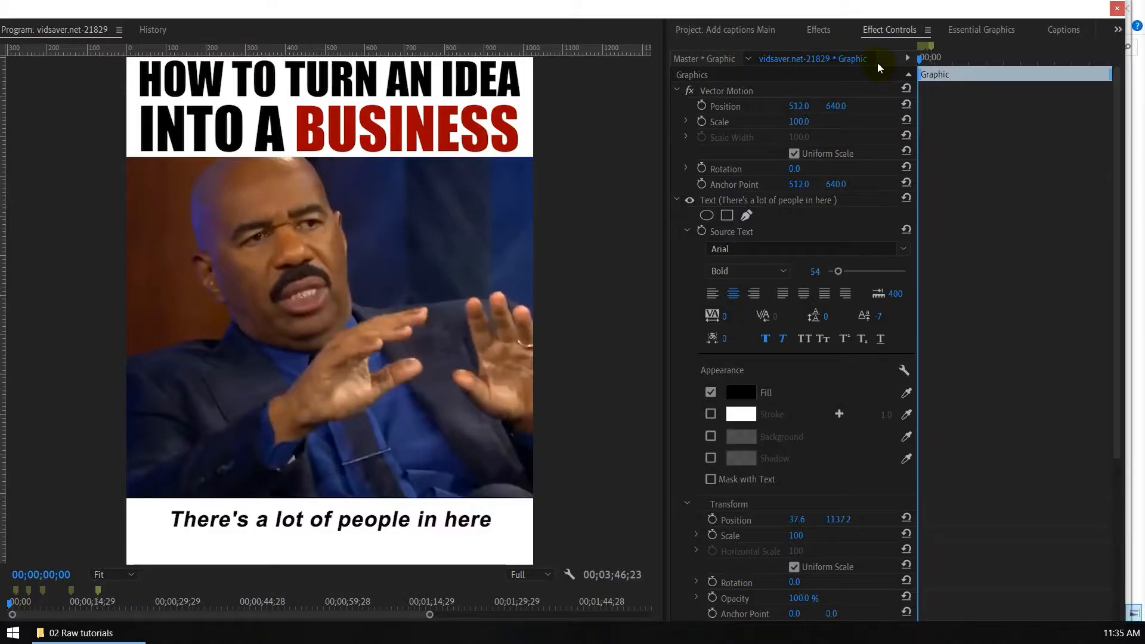
pyautogui.click(871, 30)
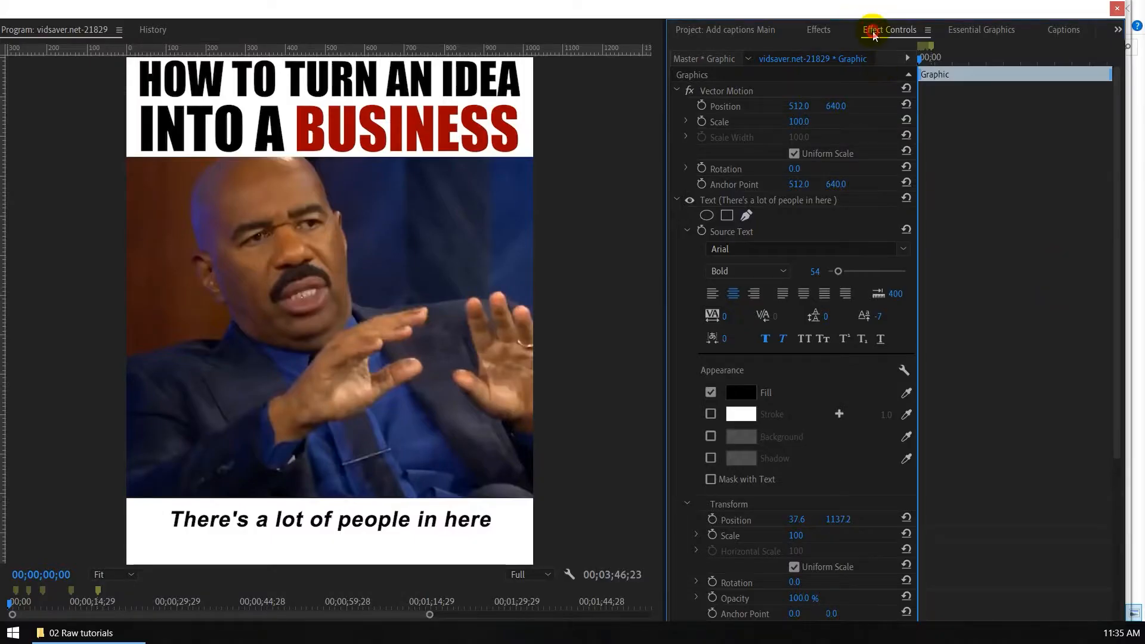
pyautogui.click(704, 237)
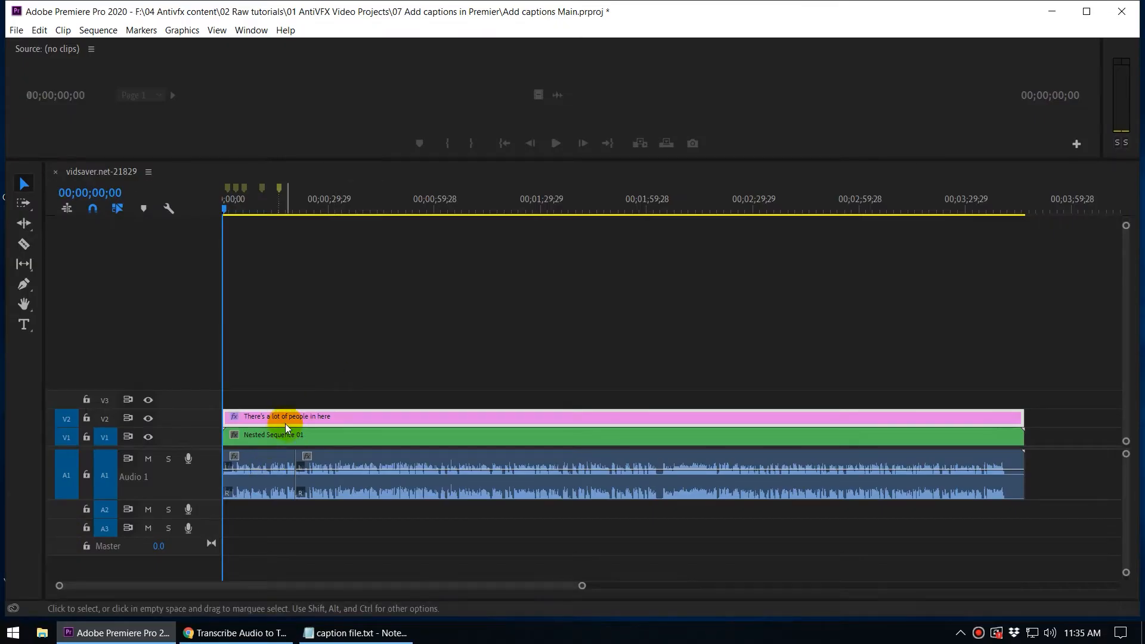
# Step: Bring up caption file.txt in Notepad as a smaller window and place it above the audio track, leaving the start of the timeline uncovered
pyautogui.click(285, 422)
pyautogui.press('=')
pyautogui.press('=')
pyautogui.press('=')
pyautogui.press('=')
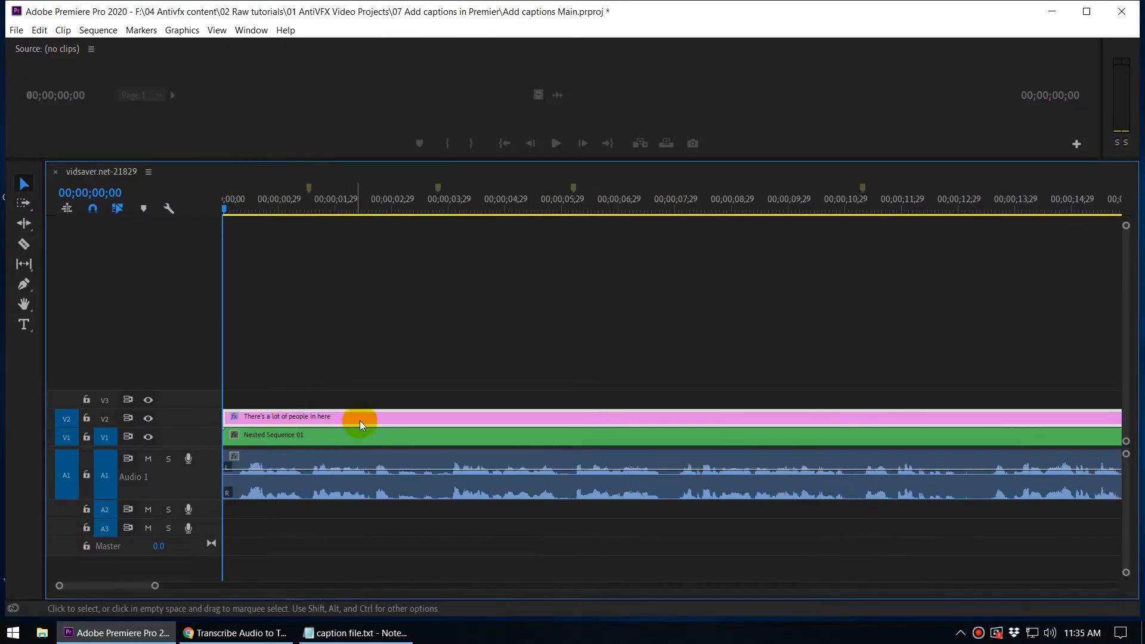
pyautogui.press('=')
pyautogui.press('=')
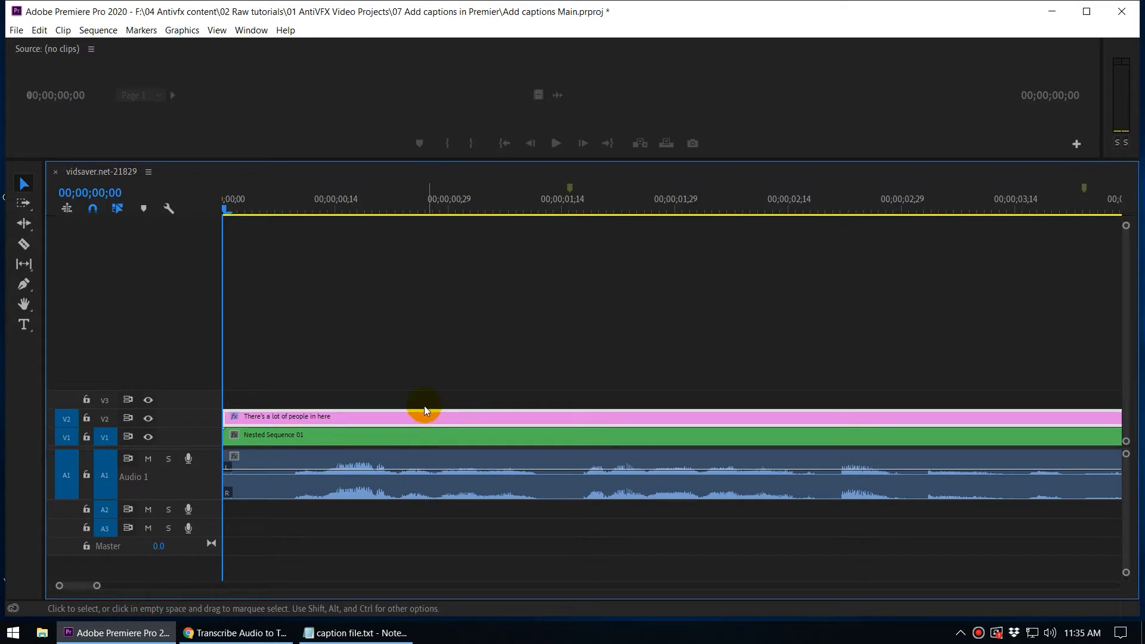
pyautogui.press('-')
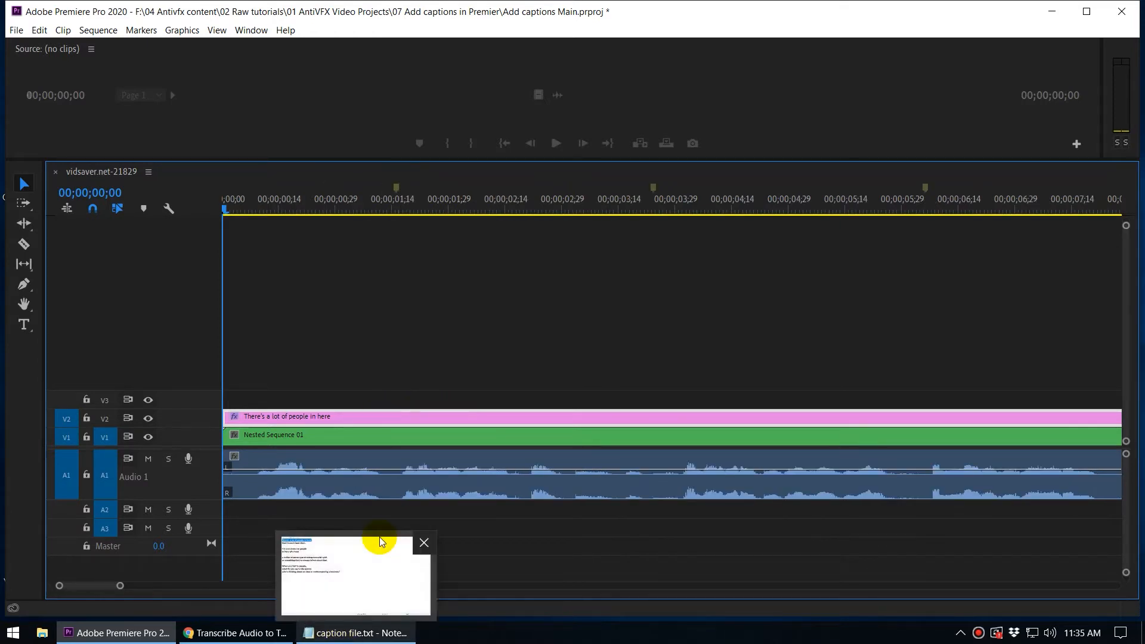
pyautogui.click(356, 633)
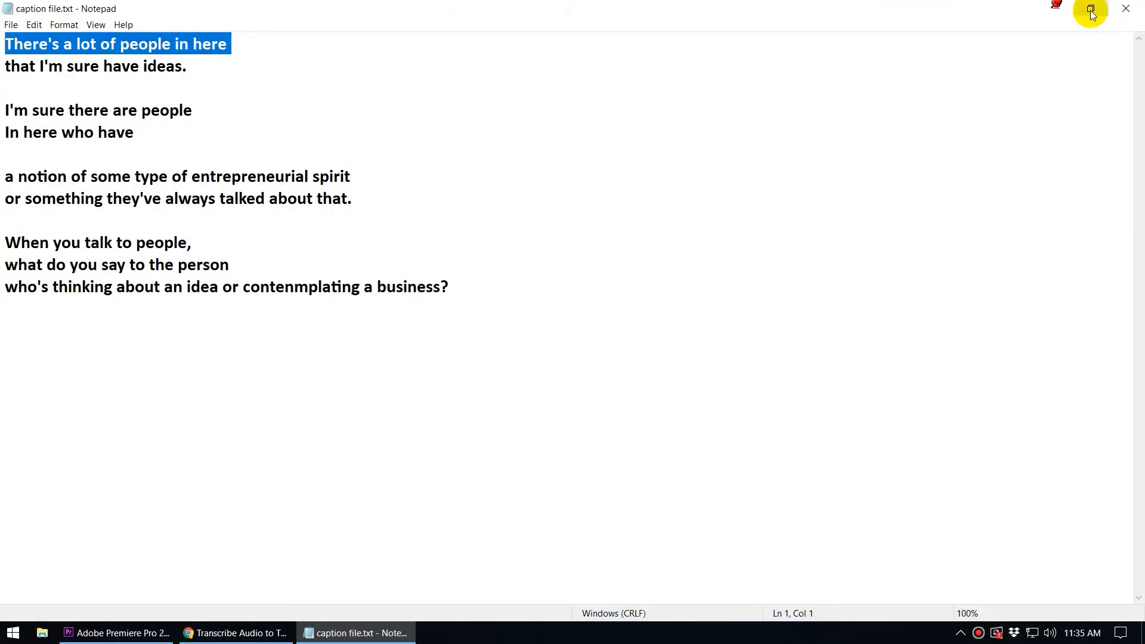
pyautogui.click(1090, 10)
pyautogui.moveTo(633, 77); pyautogui.dragTo(953, 3)
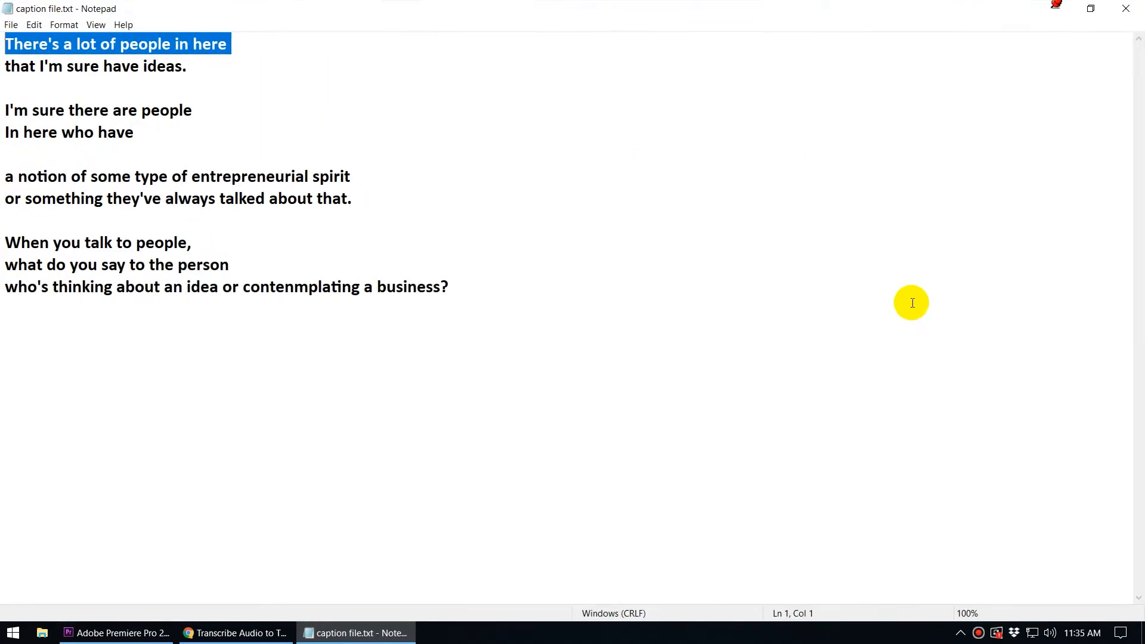
pyautogui.click(1091, 11)
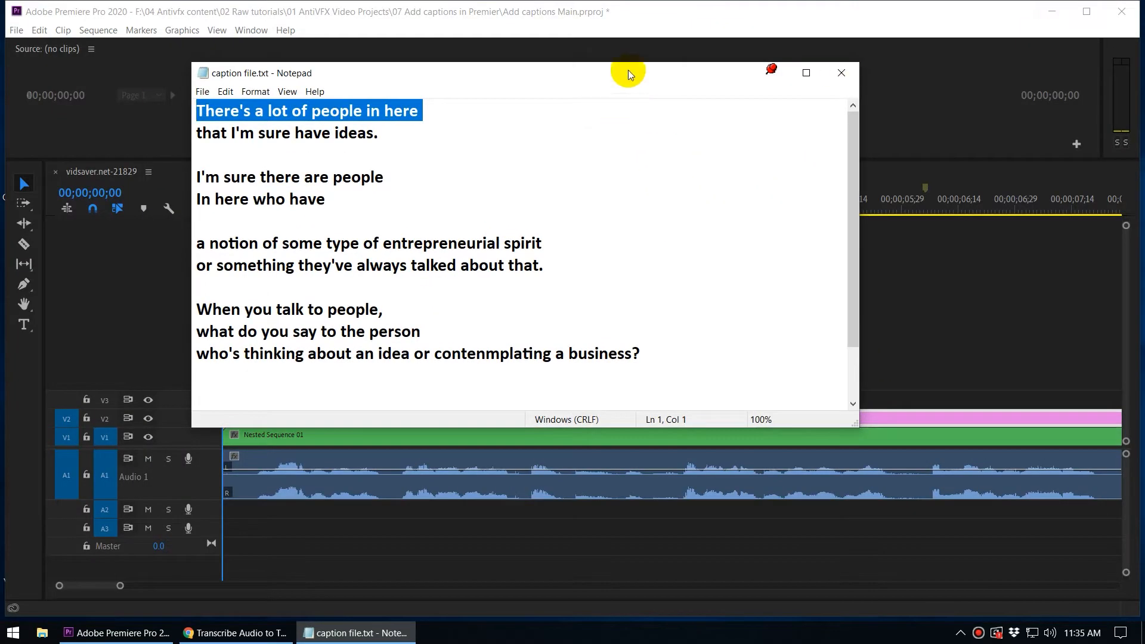
pyautogui.moveTo(626, 70); pyautogui.dragTo(860, 19)
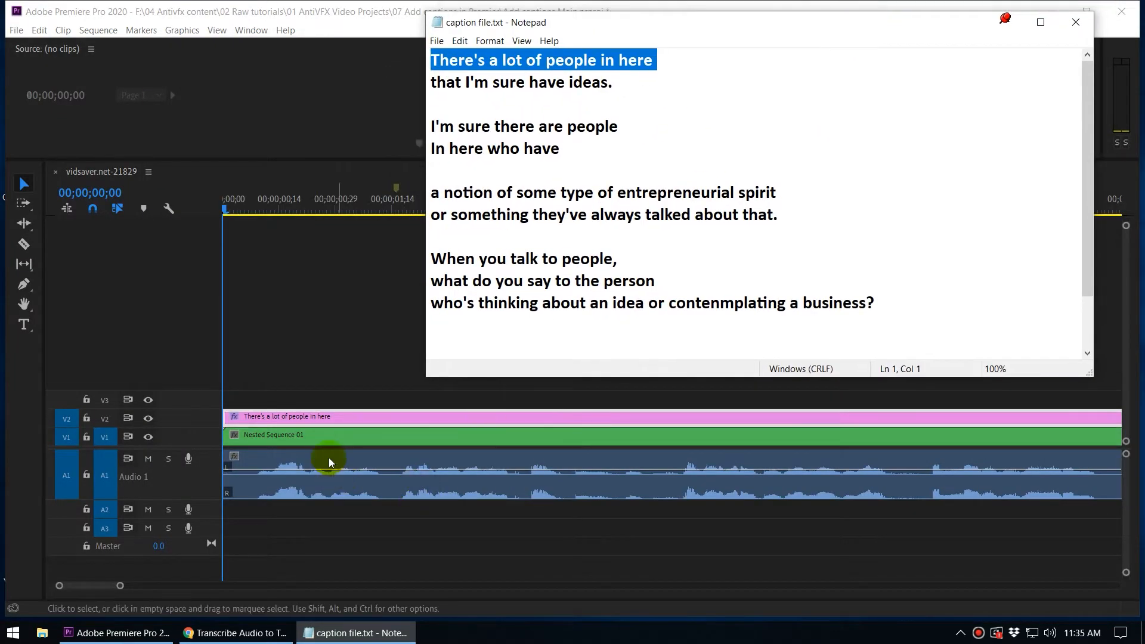
# Step: Play the opening speech to check the caption timing, and place the playhead at 00;00;00;08
pyautogui.click(326, 416)
pyautogui.press('space')
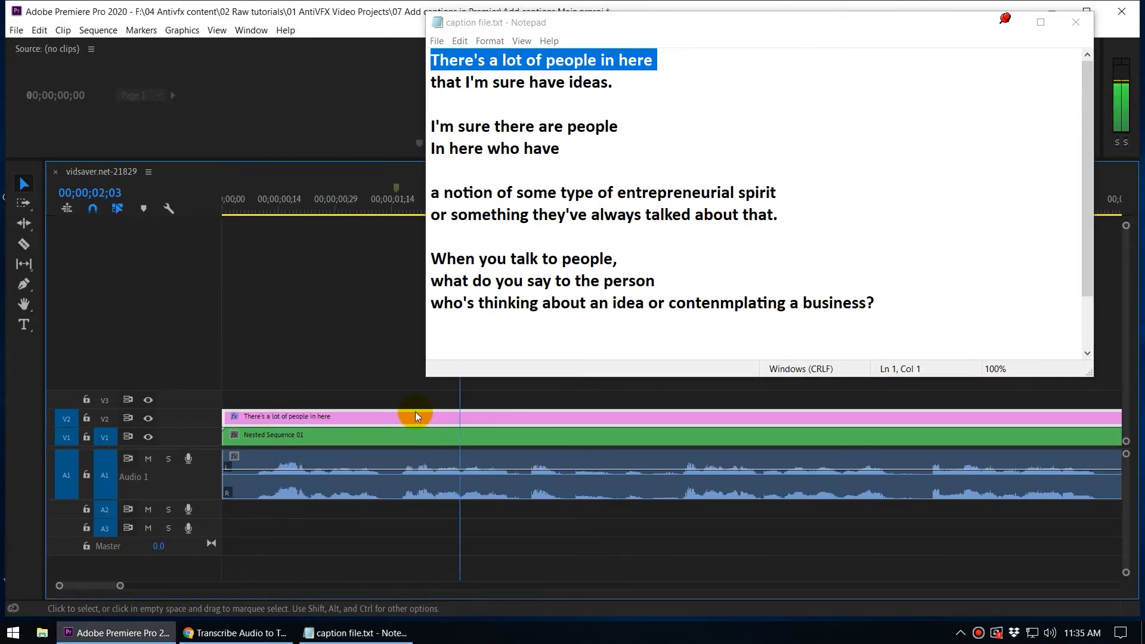
pyautogui.click(241, 202)
pyautogui.moveTo(243, 205); pyautogui.dragTo(252, 205)
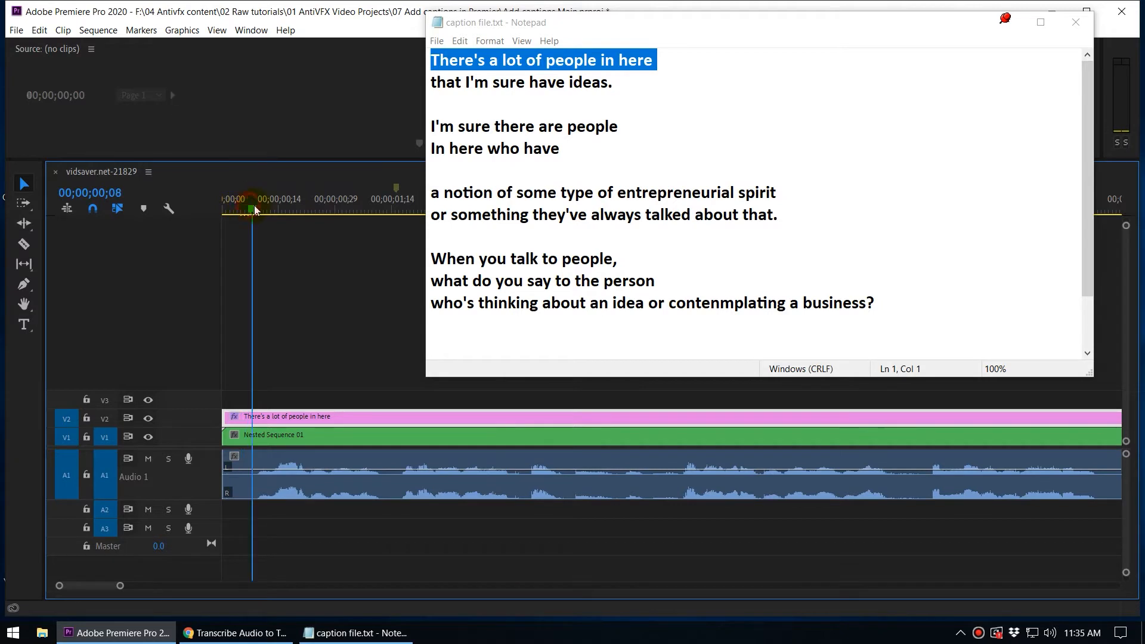
# Step: Copy the second line from the caption file and replace the on-screen caption at 00;00;00;08 with "that I'm sure have ideas."
pyautogui.moveTo(624, 82); pyautogui.dragTo(432, 82)
pyautogui.hotkey('ctrl', 'c')
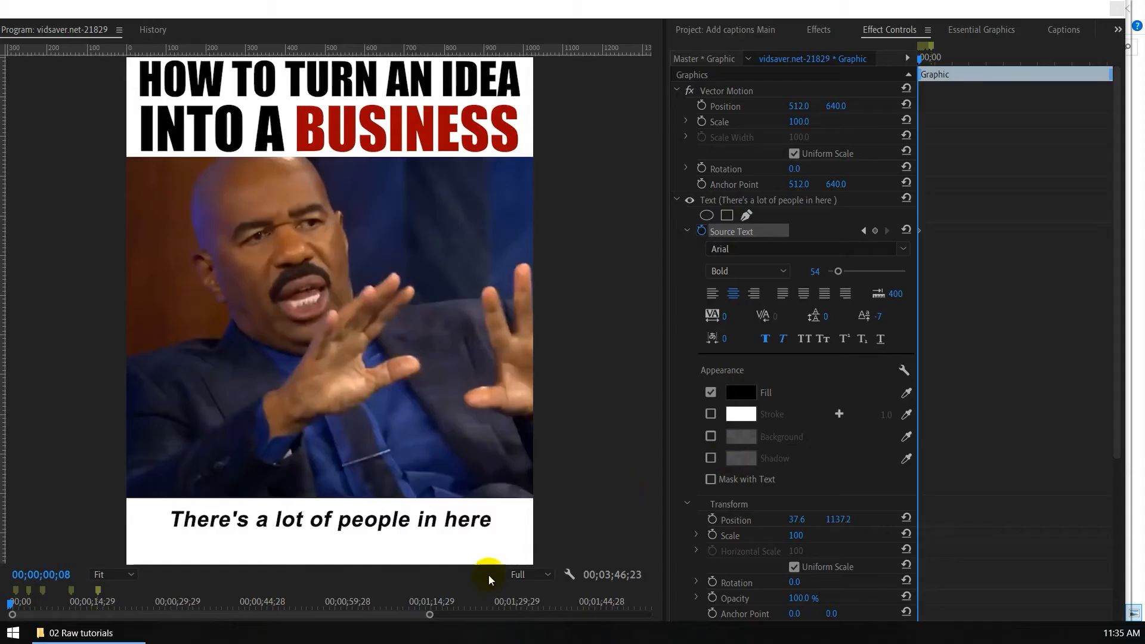
pyautogui.doubleClick(320, 520)
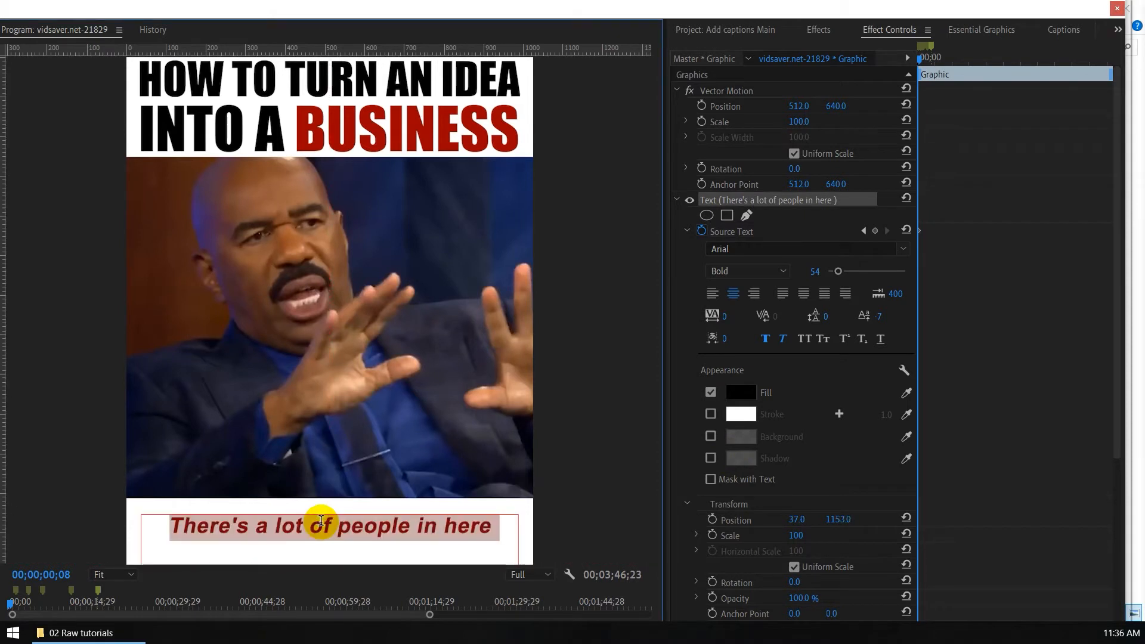
pyautogui.hotkey('ctrl', 'v')
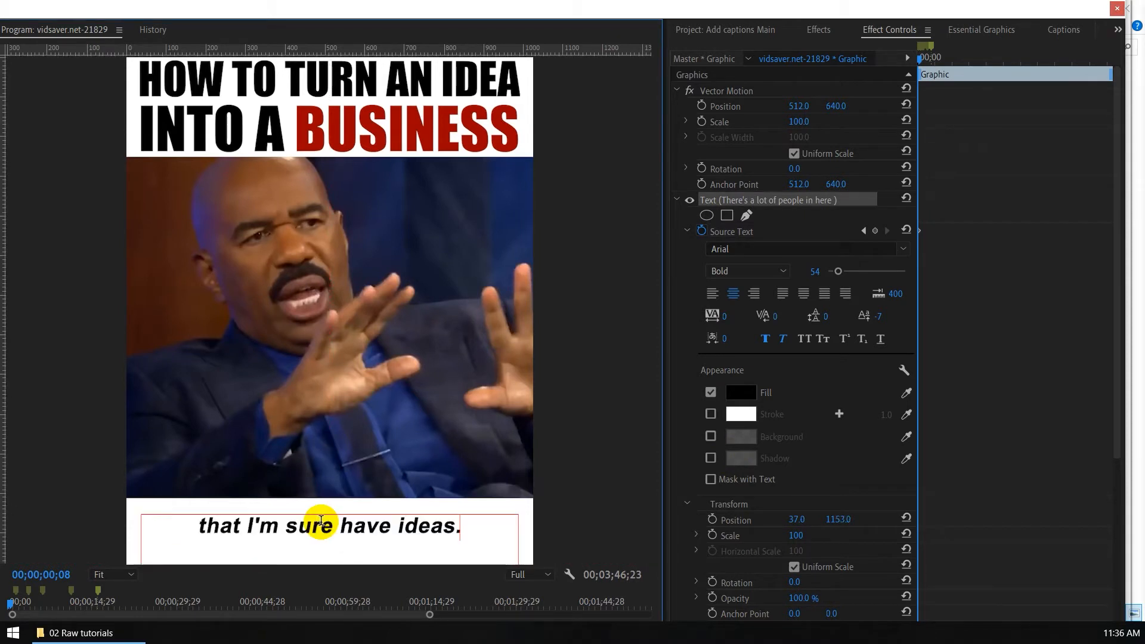
pyautogui.click(967, 274)
pyautogui.press('=')
pyautogui.press('=')
pyautogui.press('=')
pyautogui.press('=')
pyautogui.press('=')
pyautogui.press('=')
pyautogui.press('=')
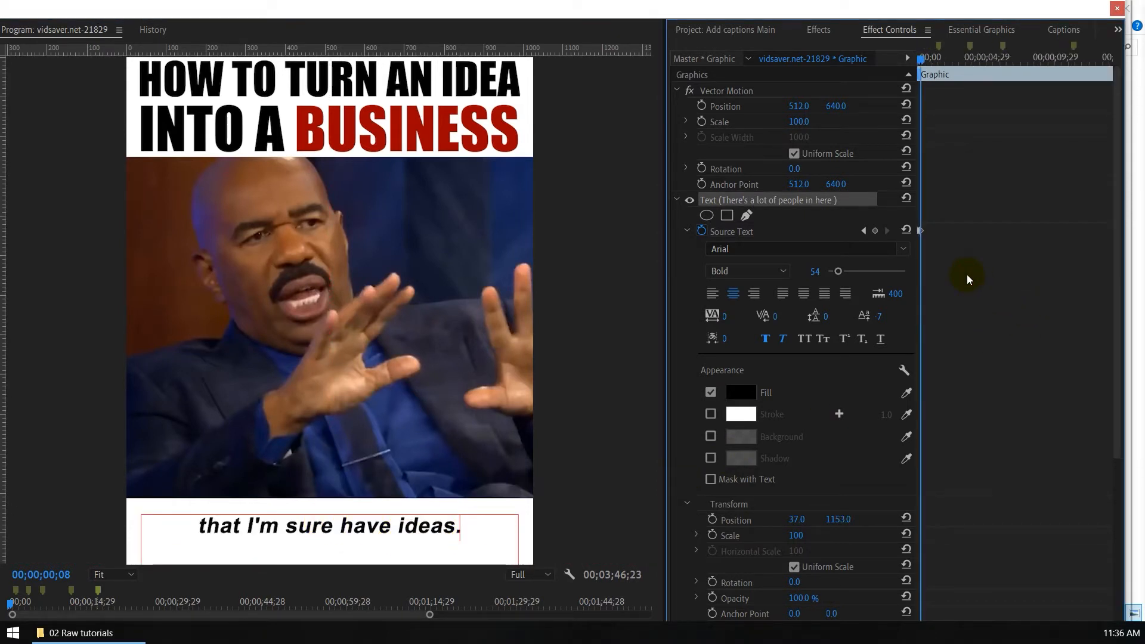
# Step: Scrub between the first two Source Text keyframes to check the caption change, leaving the playhead at 00;00;00;08
pyautogui.press('=')
pyautogui.press('=')
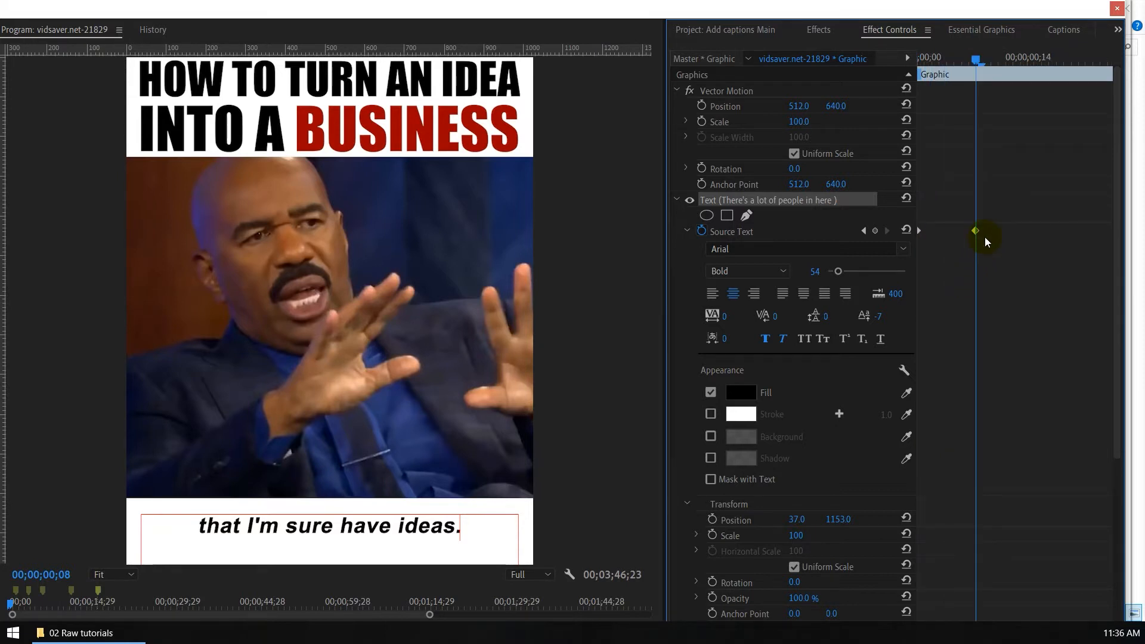
pyautogui.moveTo(952, 61); pyautogui.dragTo(885, 74)
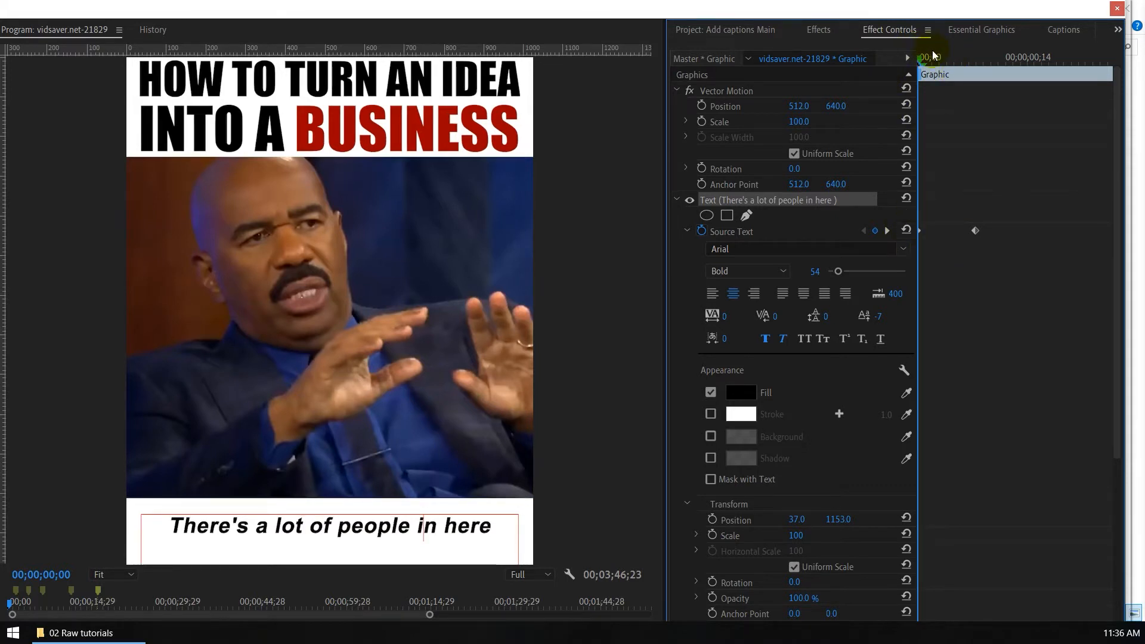
pyautogui.moveTo(933, 55); pyautogui.dragTo(981, 66)
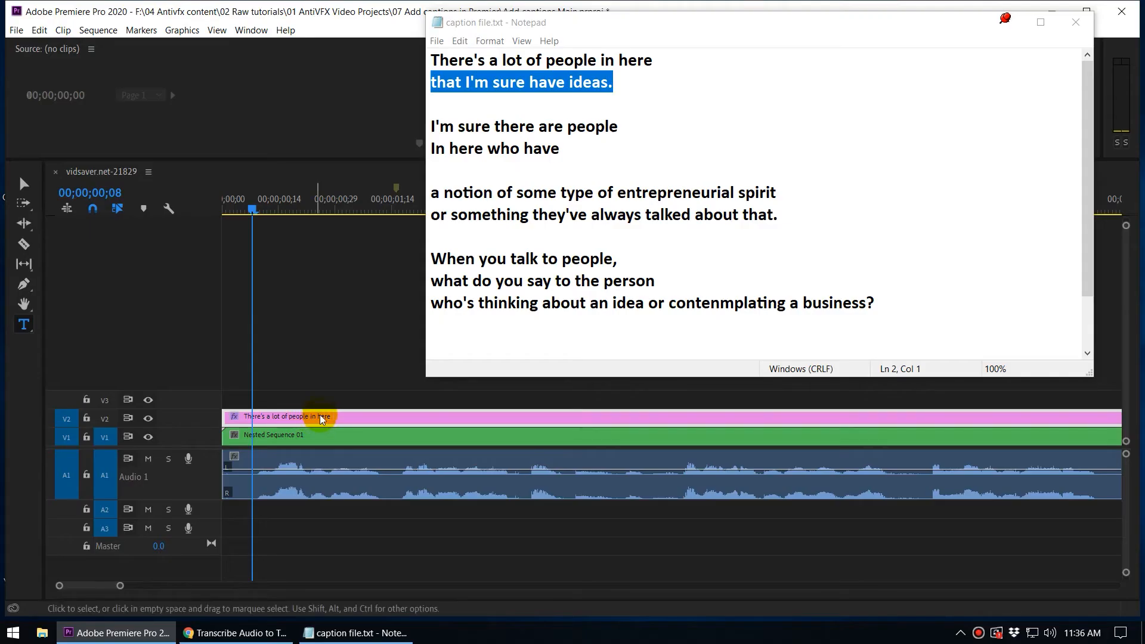
# Step: Play the speech to find where the third caption starts, and place the playhead at 00;00;03;29
pyautogui.scroll(-1, 320, 414)
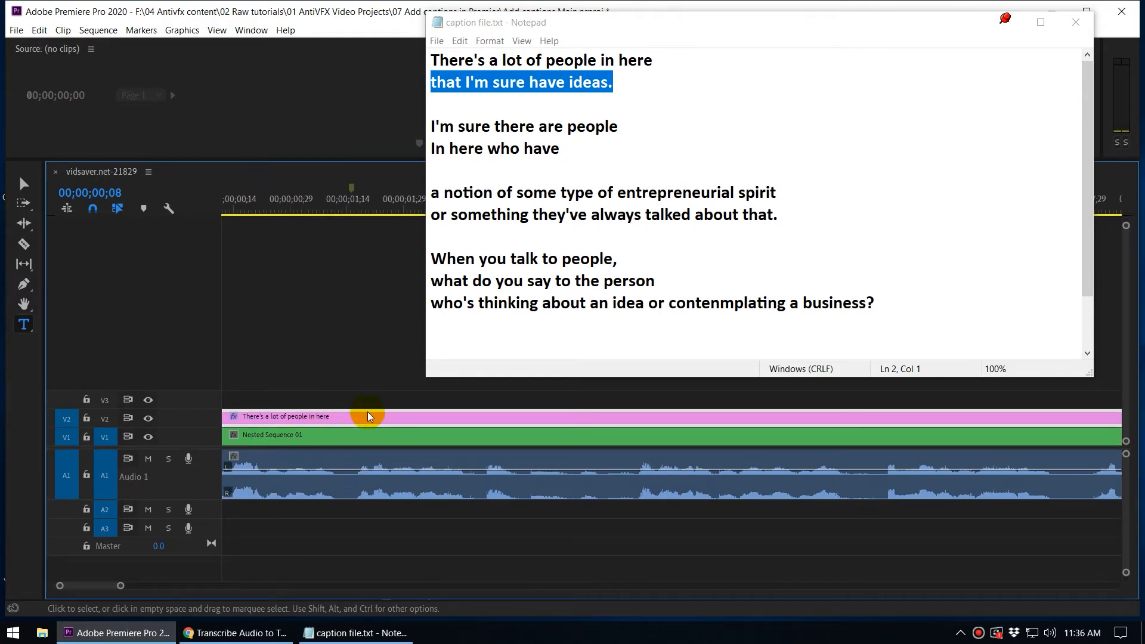
pyautogui.scroll(1, 367, 415)
pyautogui.press('space')
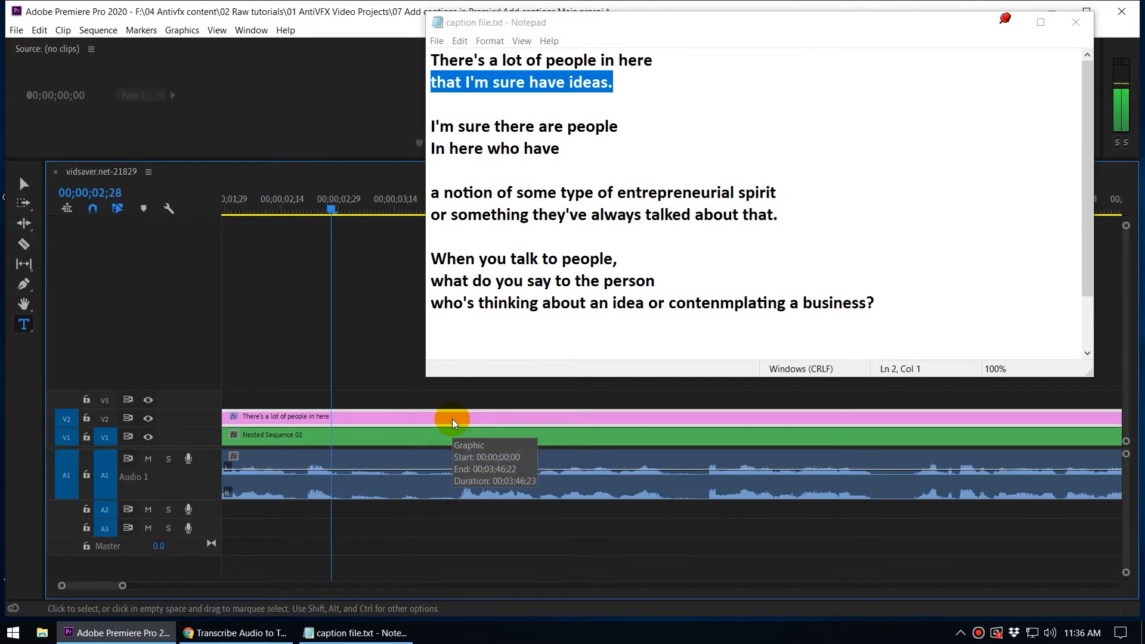
pyautogui.click(275, 209)
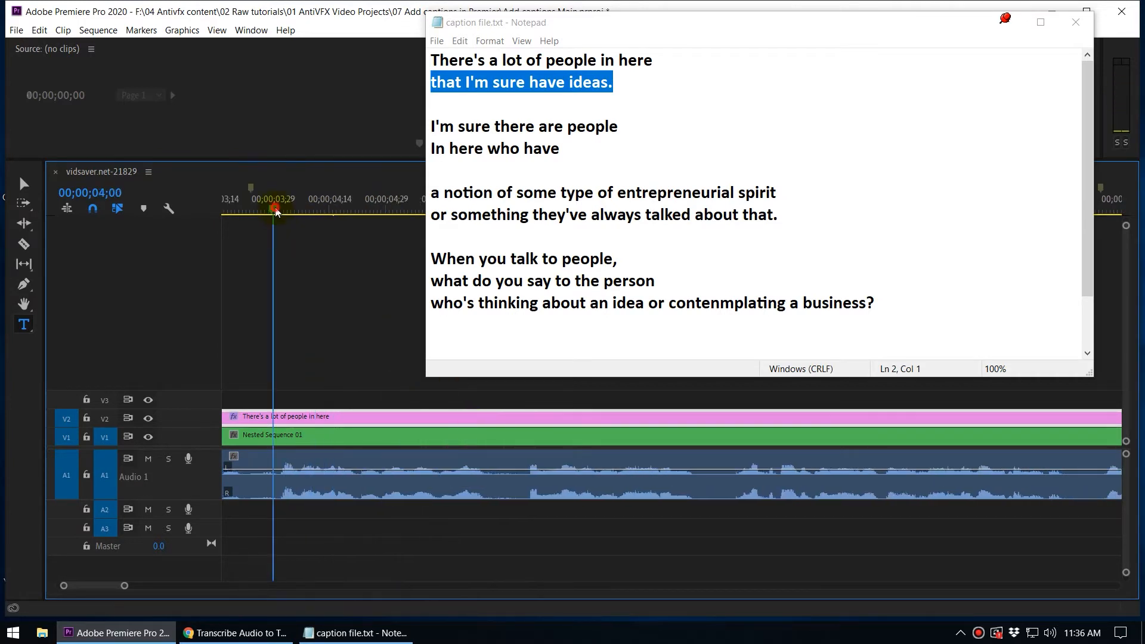
pyautogui.moveTo(275, 208); pyautogui.dragTo(271, 208)
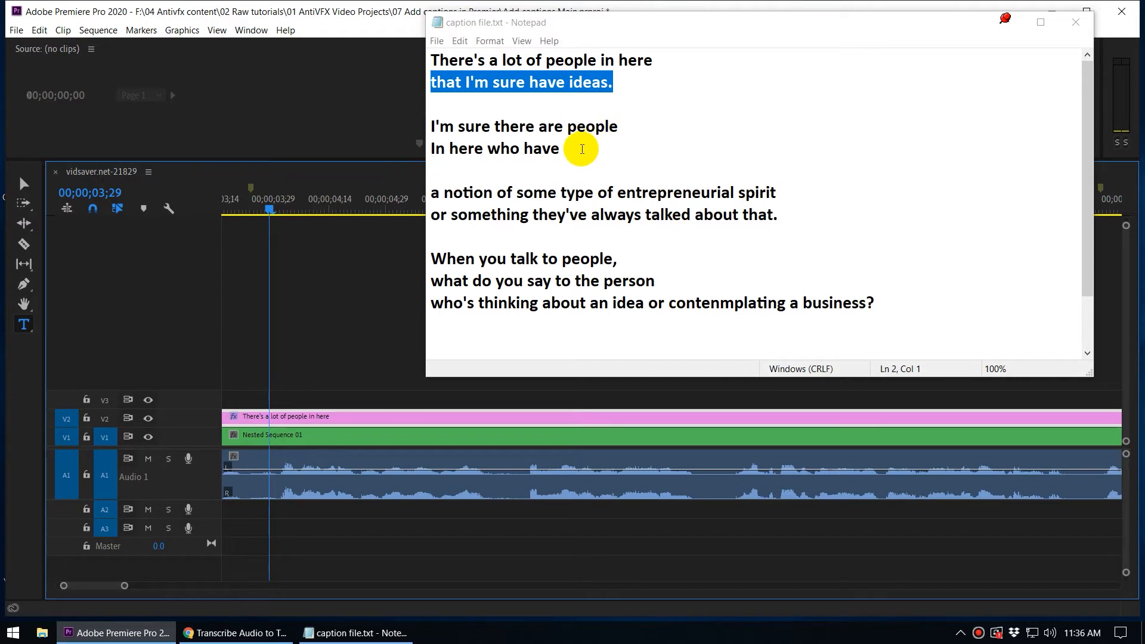
# Step: Copy the second block of the caption file and replace the on-screen caption at 00;00;03;29 with "I'm sure there are people In here who have"
pyautogui.moveTo(582, 149); pyautogui.dragTo(408, 124)
pyautogui.hotkey('ctrl', 'c')
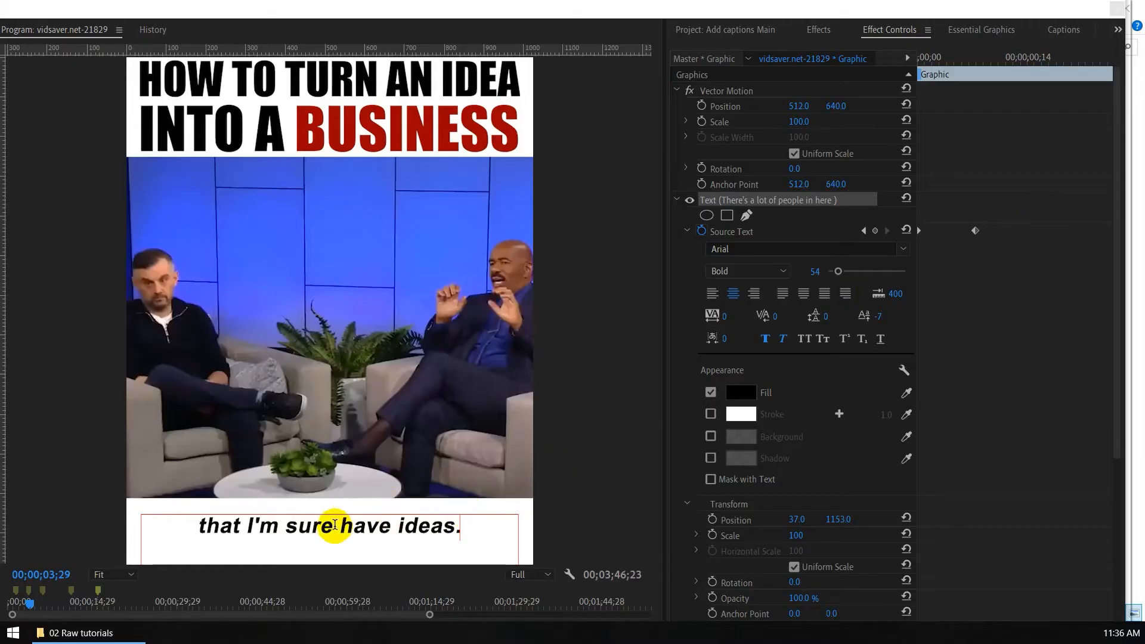
pyautogui.tripleClick(335, 528)
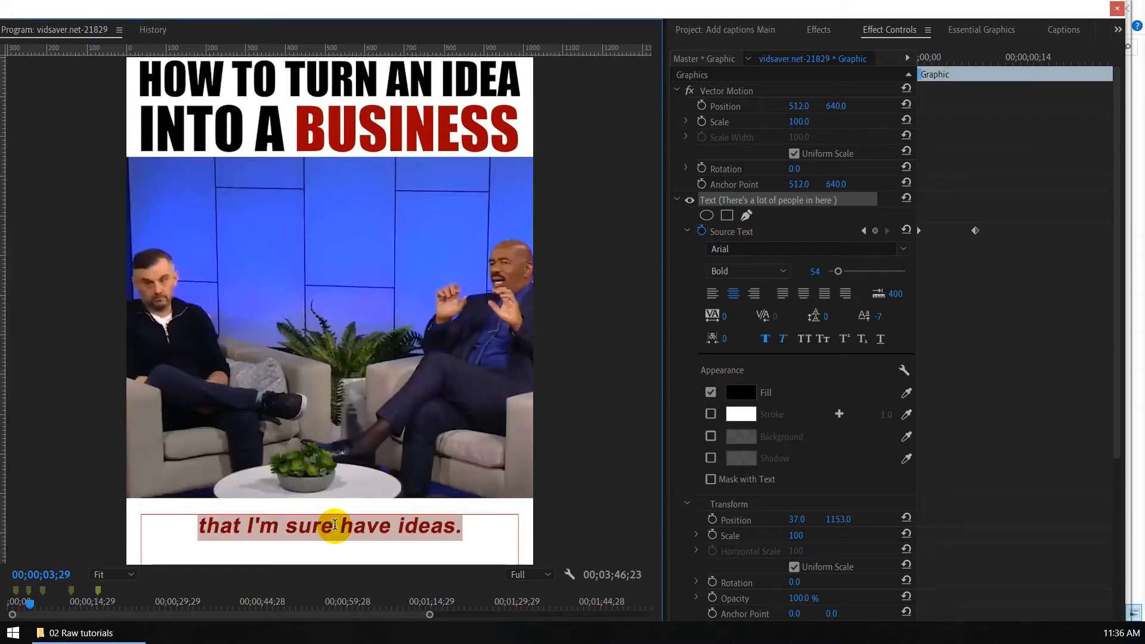
pyautogui.hotkey('ctrl', 'v')
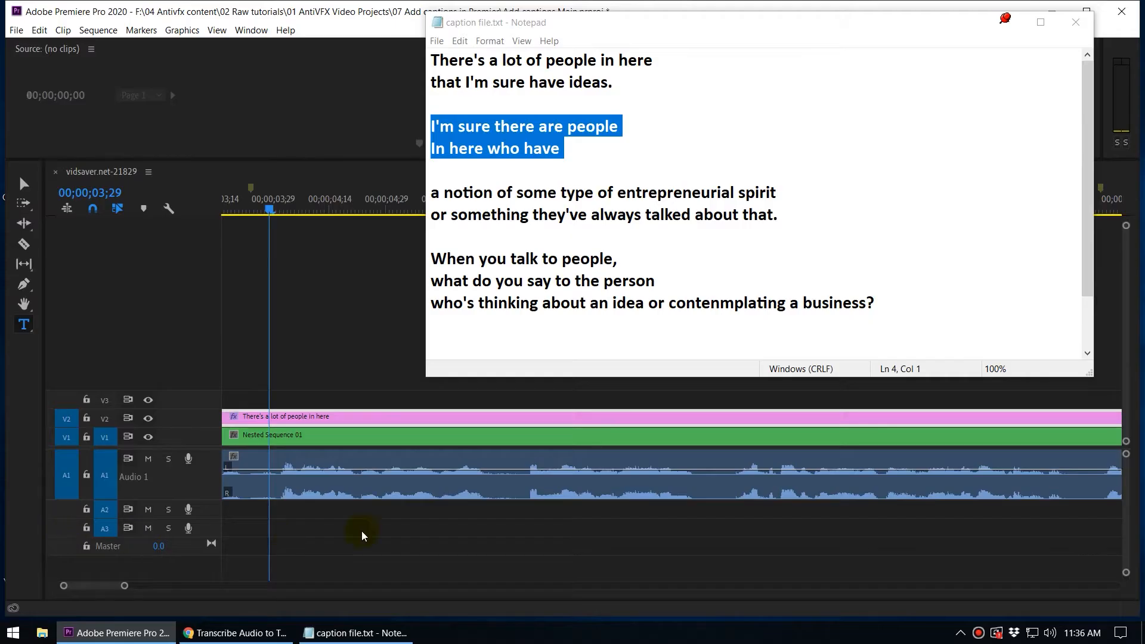
# Step: Play the speech to the end of this caption, and place the playhead at 00;00;06;06, just before the next phrase
pyautogui.click(363, 416)
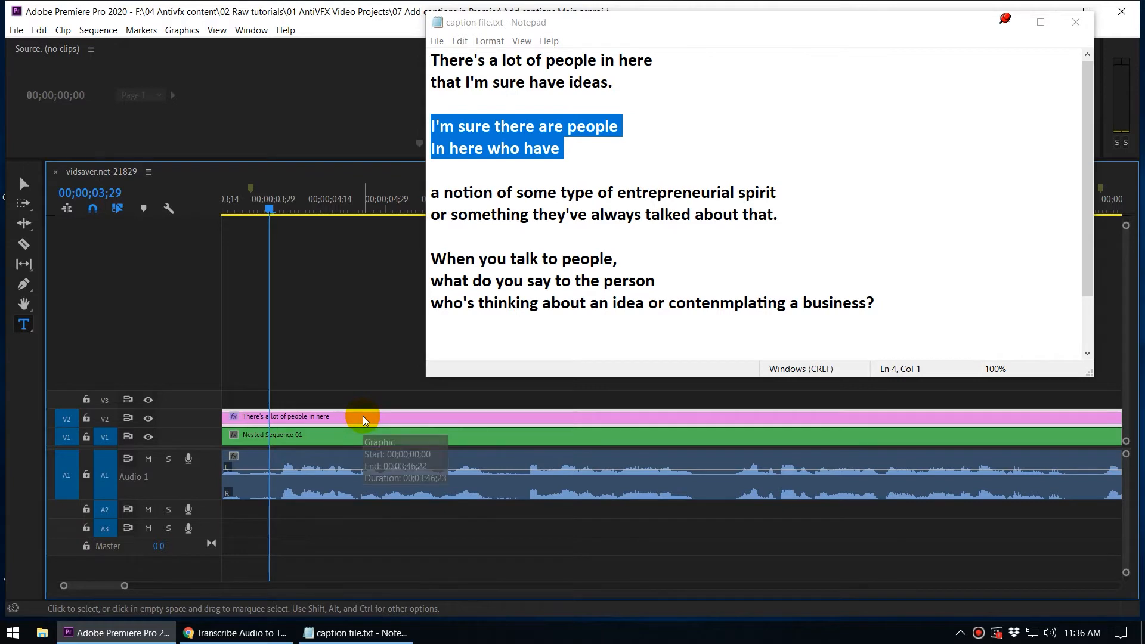
pyautogui.press('space')
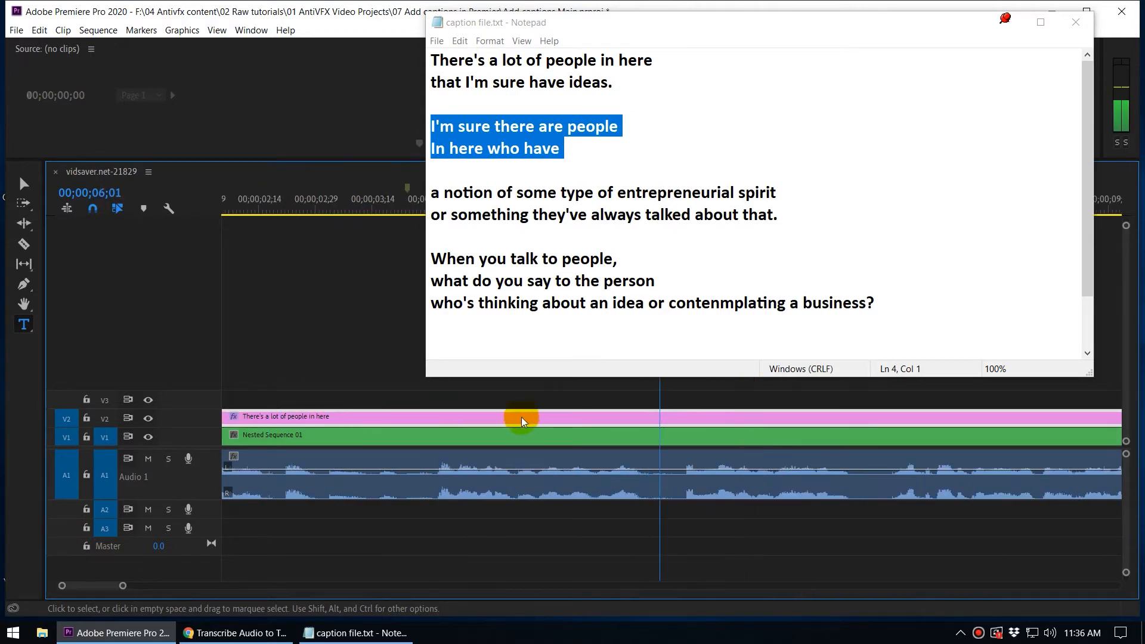
pyautogui.press('space')
pyautogui.click(394, 208)
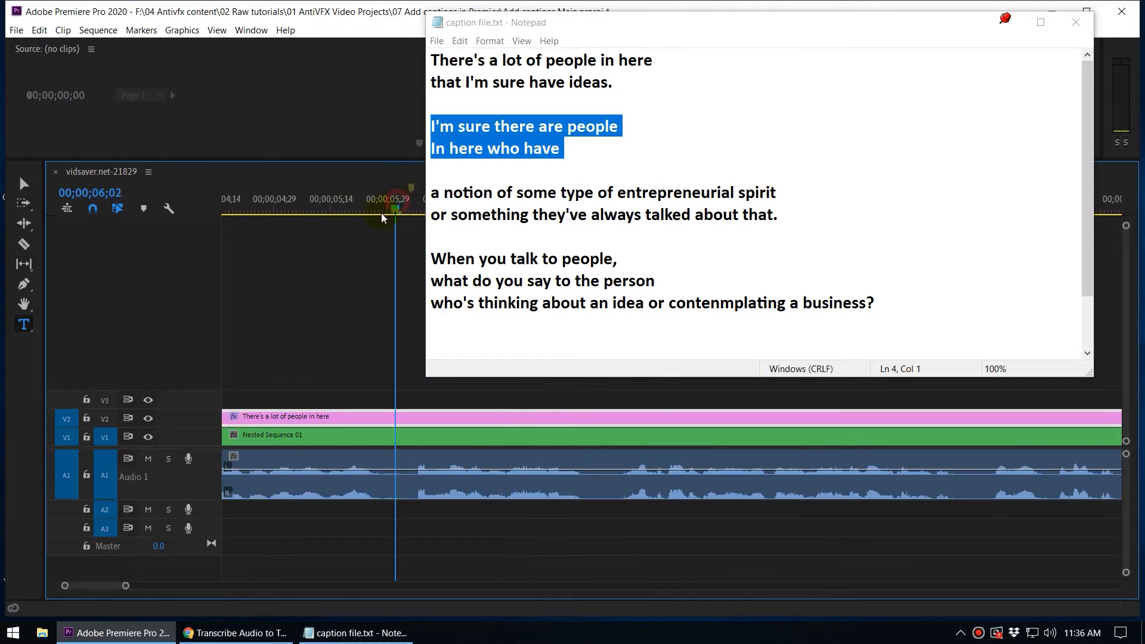
pyautogui.scroll(-3, 322, 358)
pyautogui.click(249, 213)
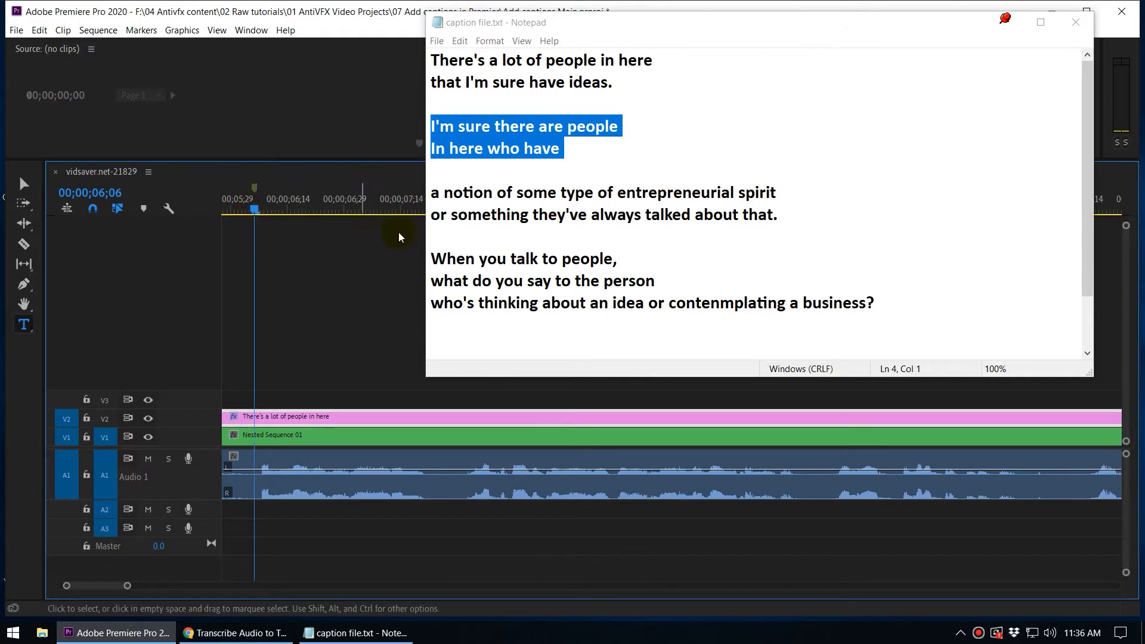
# Step: Copy the third block's first line from the caption file and replace the caption at 00;00;06;06 with "a notion of some type of entrepreneurial spirit"
pyautogui.moveTo(794, 189); pyautogui.dragTo(421, 189)
pyautogui.hotkey('ctrl', 'c')
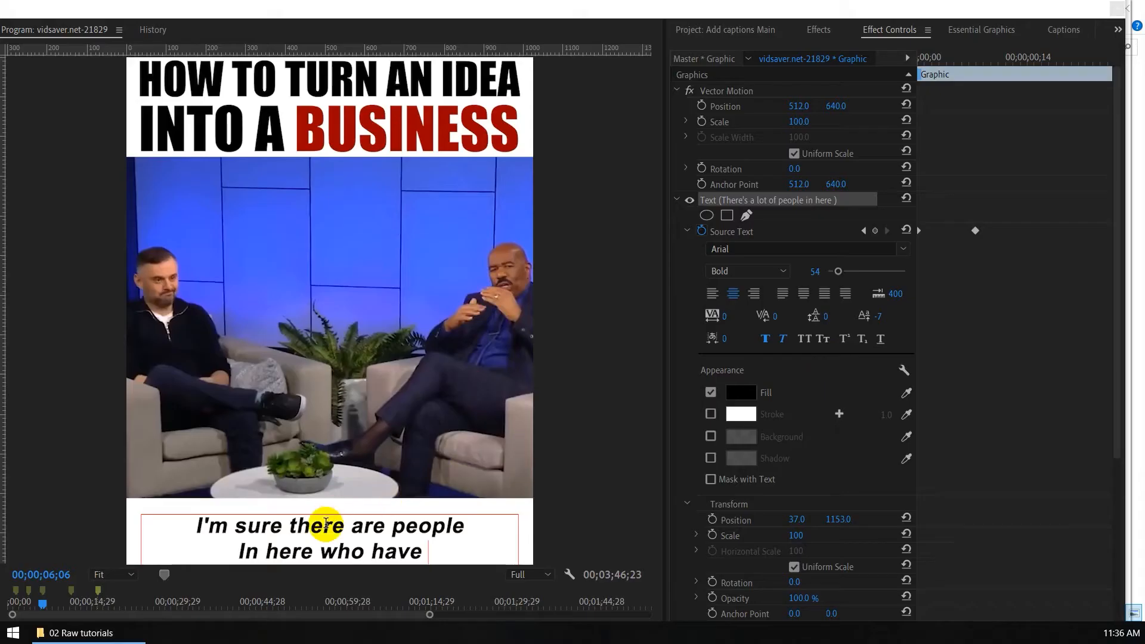
pyautogui.tripleClick(326, 523)
pyautogui.hotkey('ctrl', 'v')
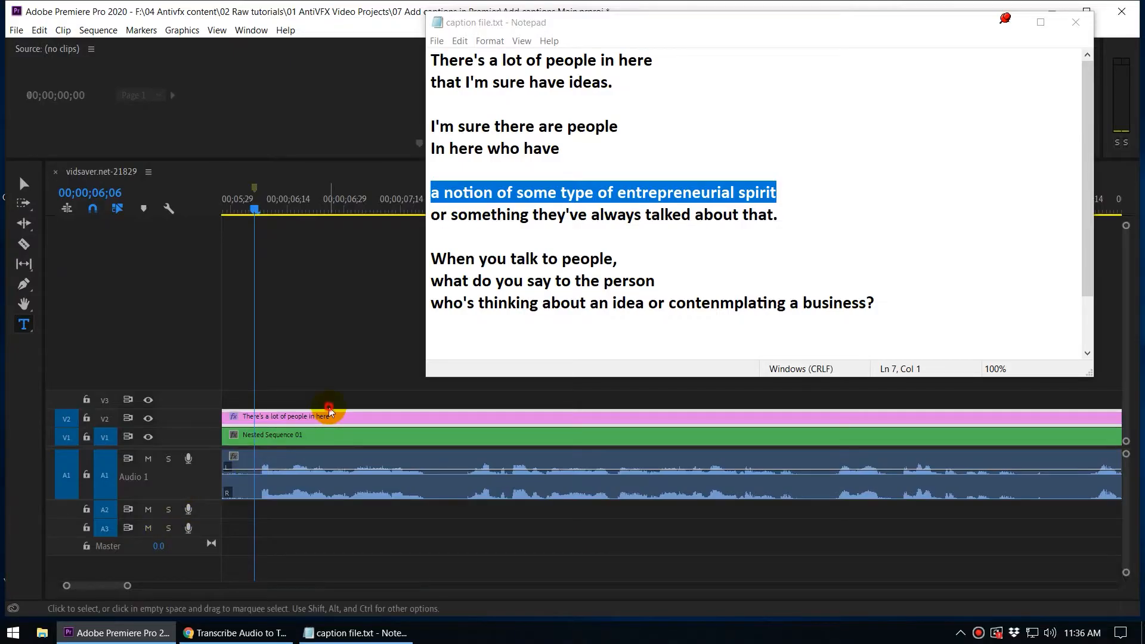
# Step: Play the speech from the caption clip to find the next line's start, and place the playhead at 00;00;09;11
pyautogui.click(329, 408)
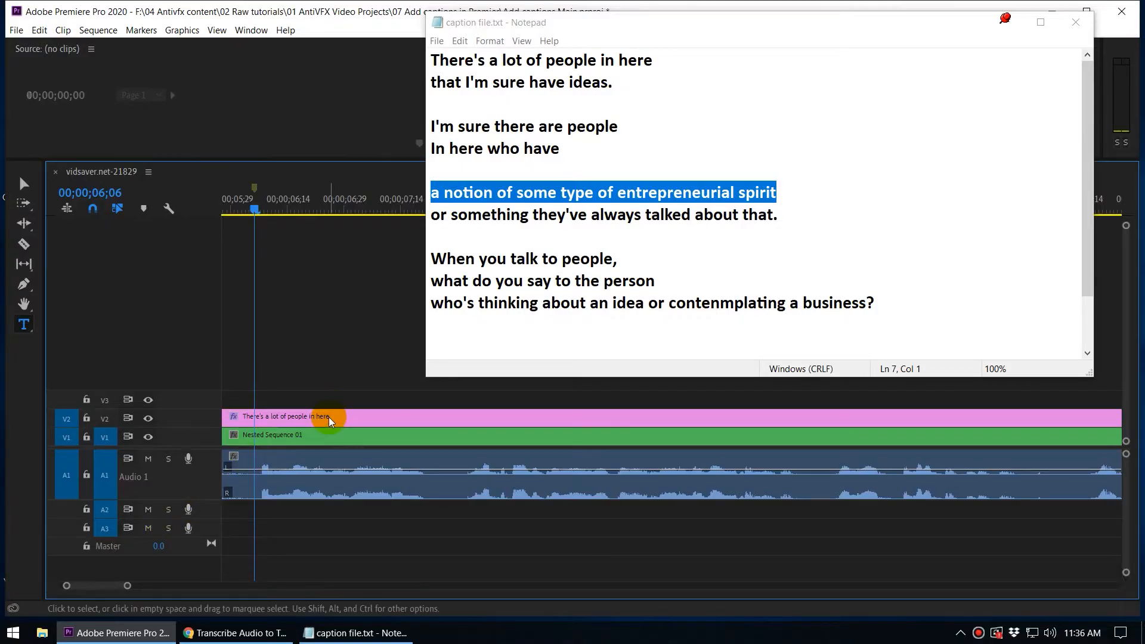
pyautogui.click(329, 417)
pyautogui.press('space')
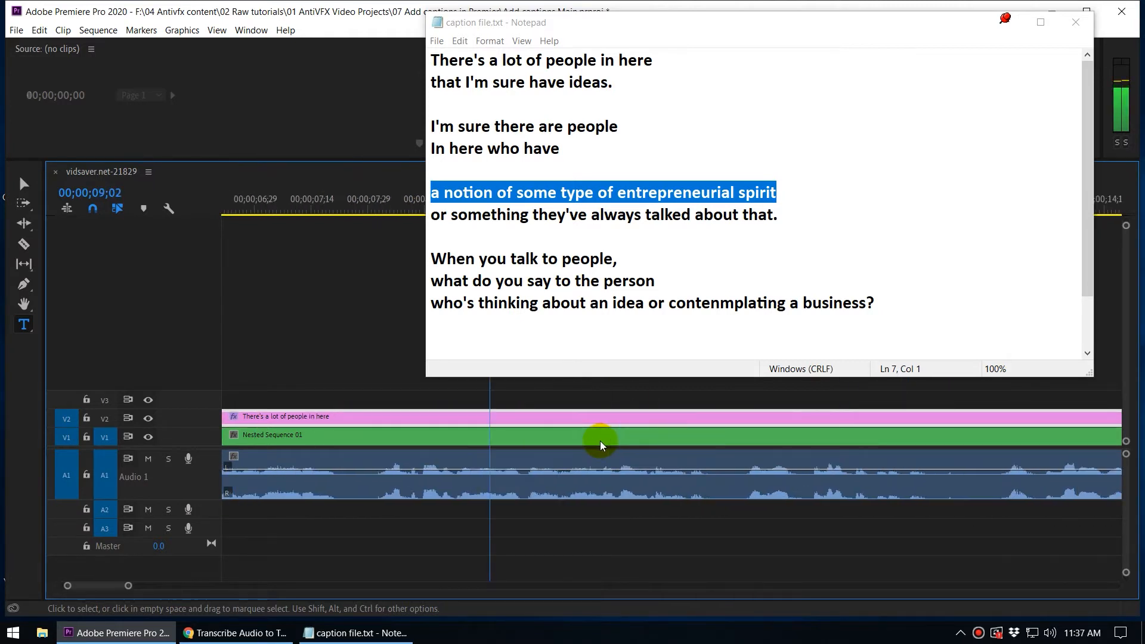
pyautogui.click(262, 211)
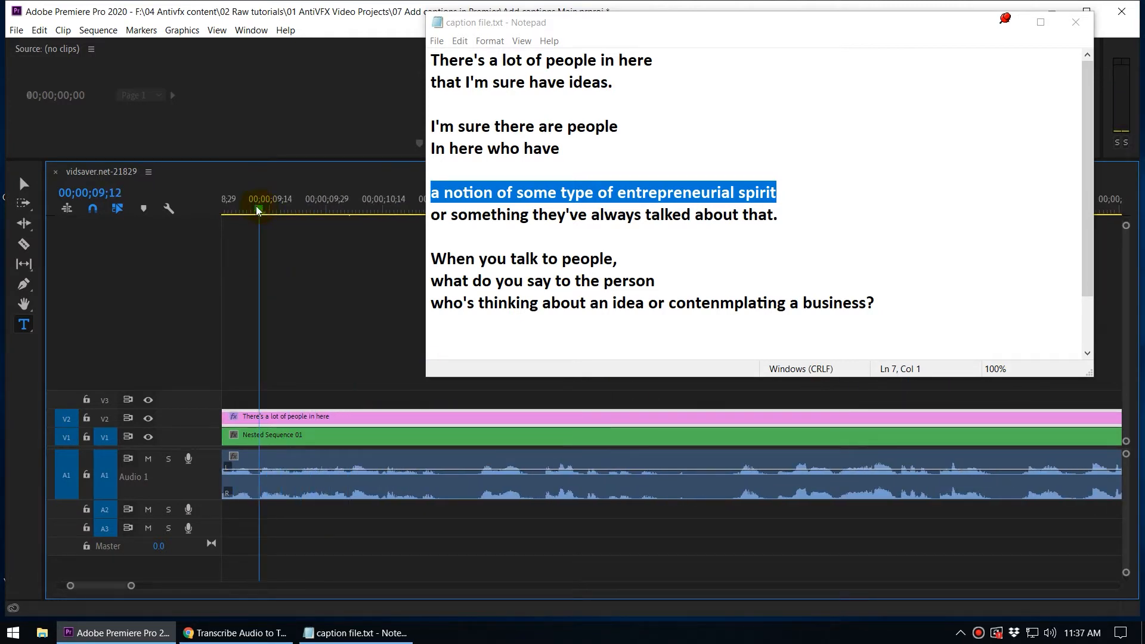
pyautogui.moveTo(257, 208); pyautogui.dragTo(254, 208)
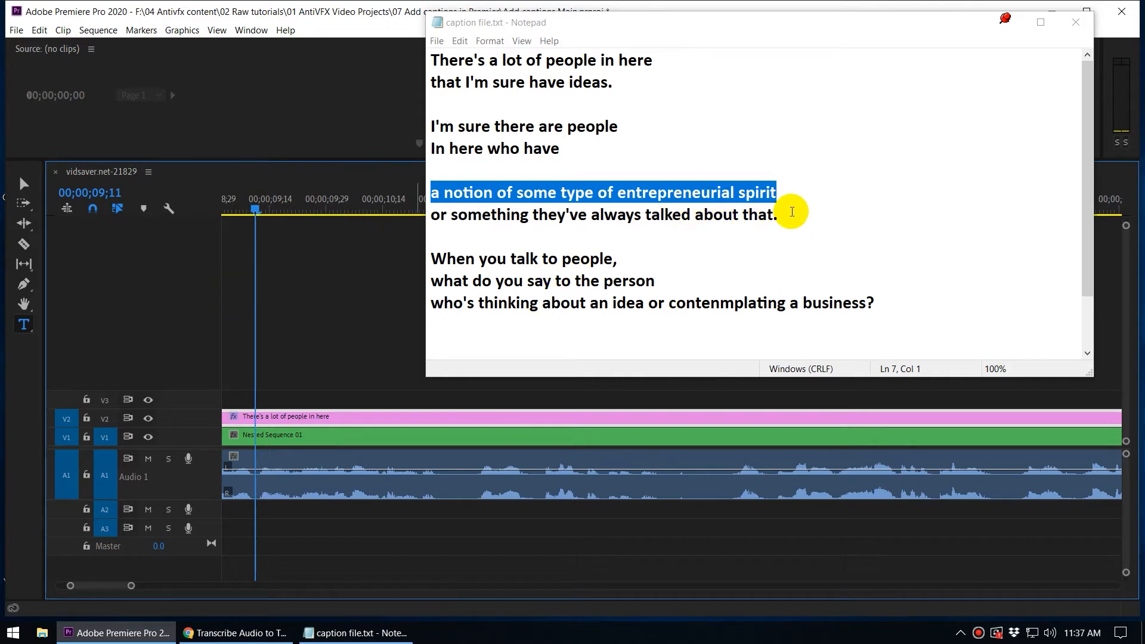
# Step: Copy the third block's second line and replace the caption at 00;00;09;11 with "or something they've always talked about that."
pyautogui.moveTo(796, 216); pyautogui.dragTo(430, 193)
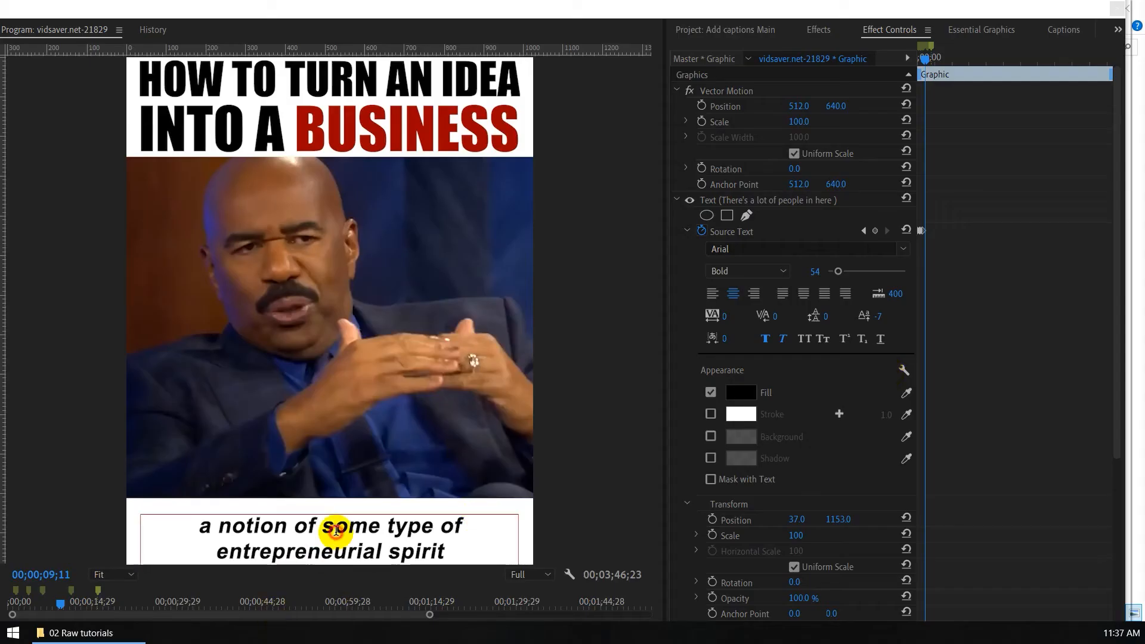
pyautogui.doubleClick(335, 530)
pyautogui.hotkey('ctrl', 'a')
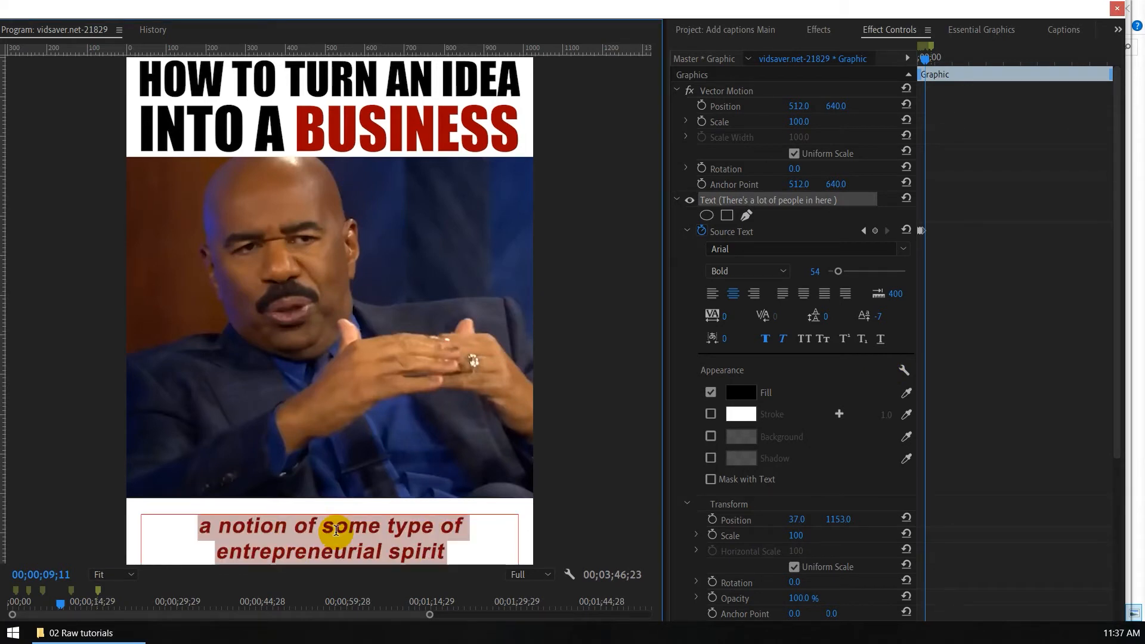
pyautogui.write("or something they've always talked about that.")
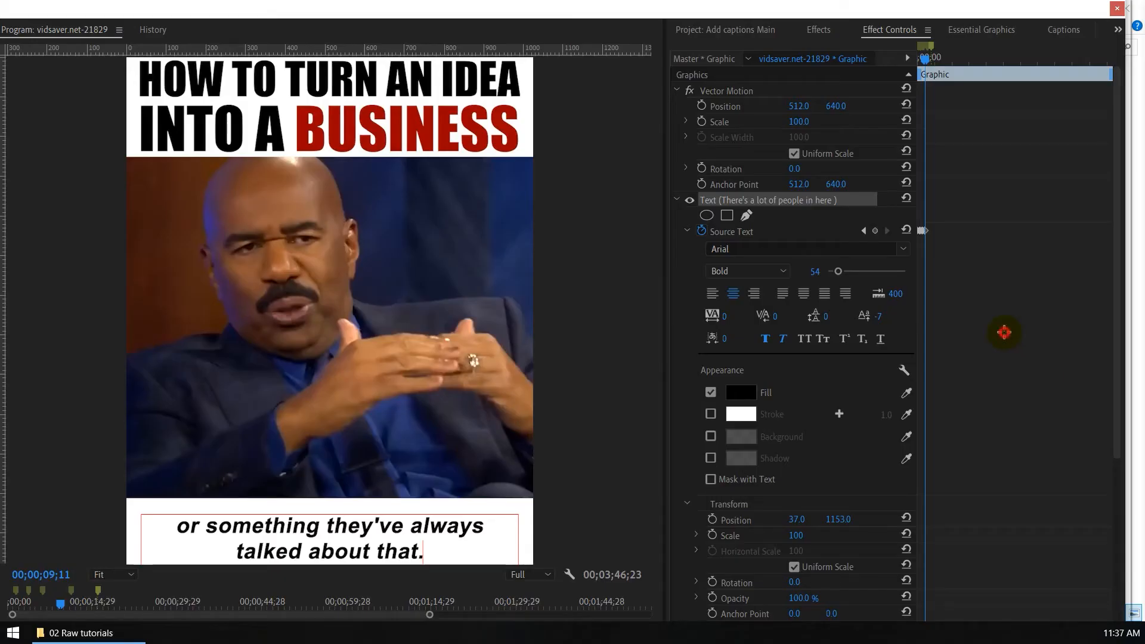
# Step: Scrub through the Source Text keyframes back to the start of the clip to review the caption changes
pyautogui.click(1004, 332)
pyautogui.press('=')
pyautogui.press('=')
pyautogui.press('=')
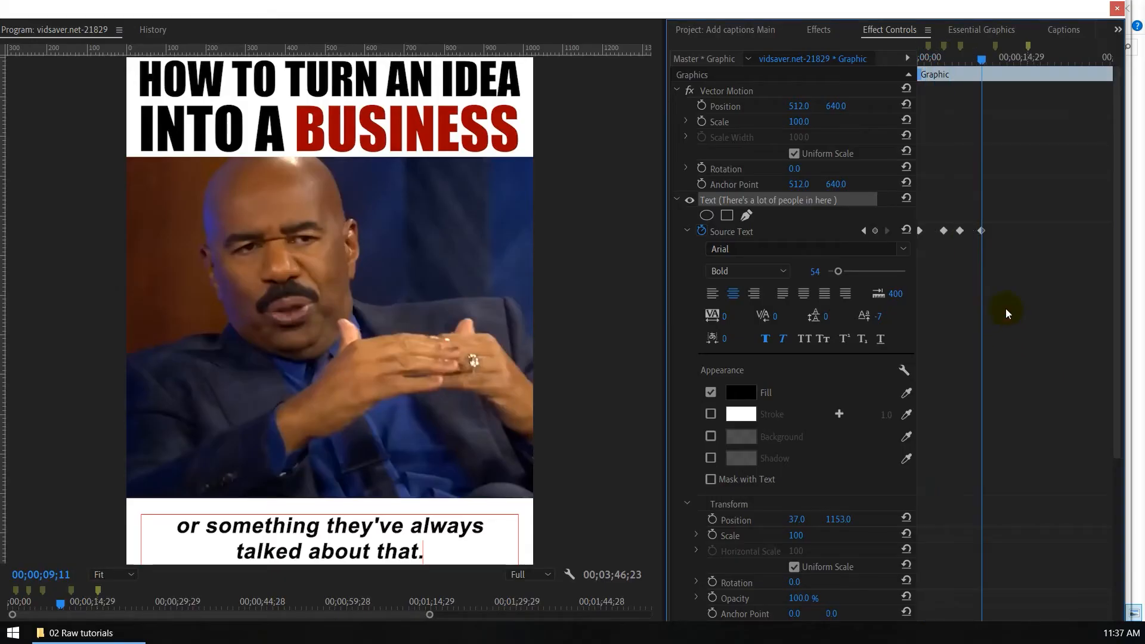
pyautogui.moveTo(982, 61); pyautogui.dragTo(941, 98)
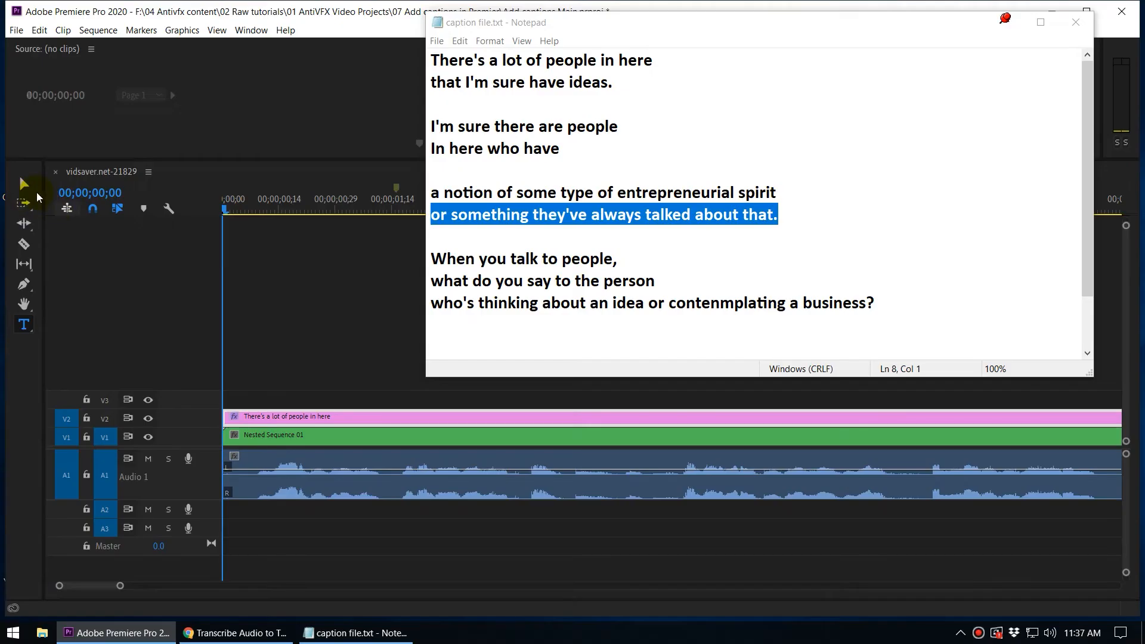
# Step: Switch to the Selection tool, play the captioned opening to check its timing, and return the playhead to 00;00;00;00
pyautogui.click(26, 183)
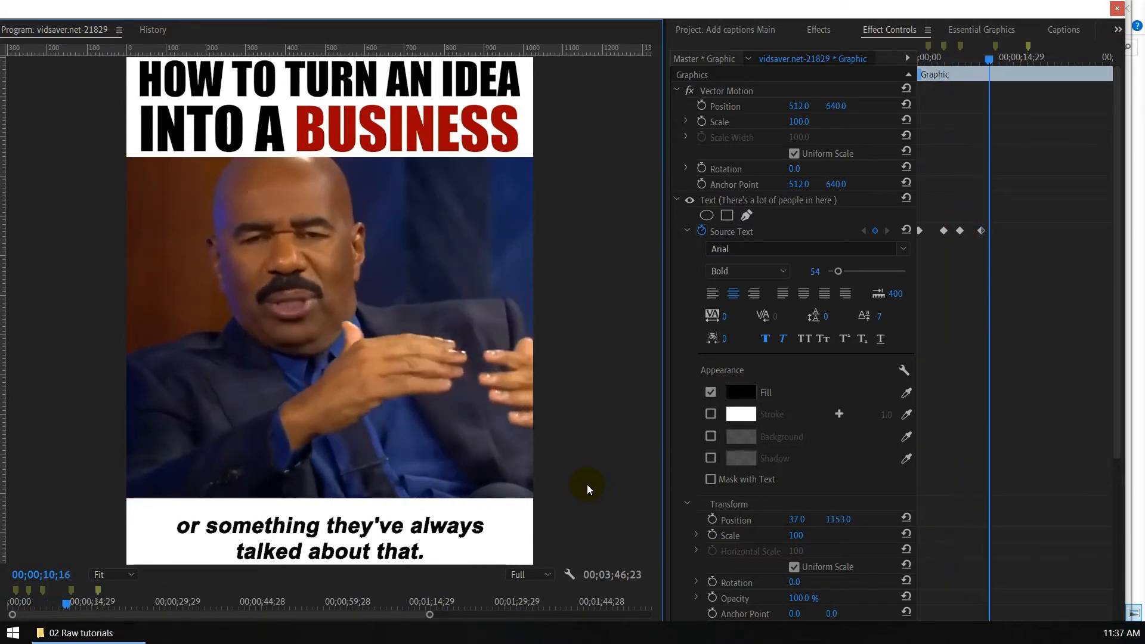
pyautogui.moveTo(998, 81)
pyautogui.mouseDown()
pyautogui.moveTo(922, 76)
pyautogui.moveTo(981, 85)
pyautogui.mouseUp()
pyautogui.press('Home')
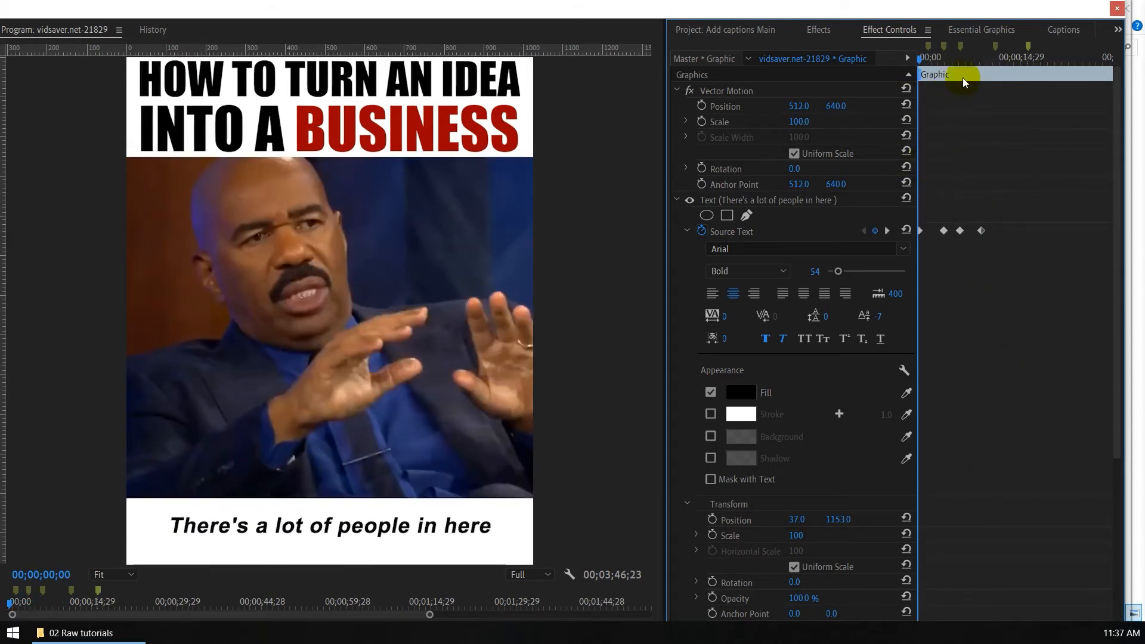
# Step: Scrub the opening captions again and place the playhead exactly on the Source Text keyframe at 00;00;03;29
pyautogui.moveTo(947, 58); pyautogui.dragTo(895, 70)
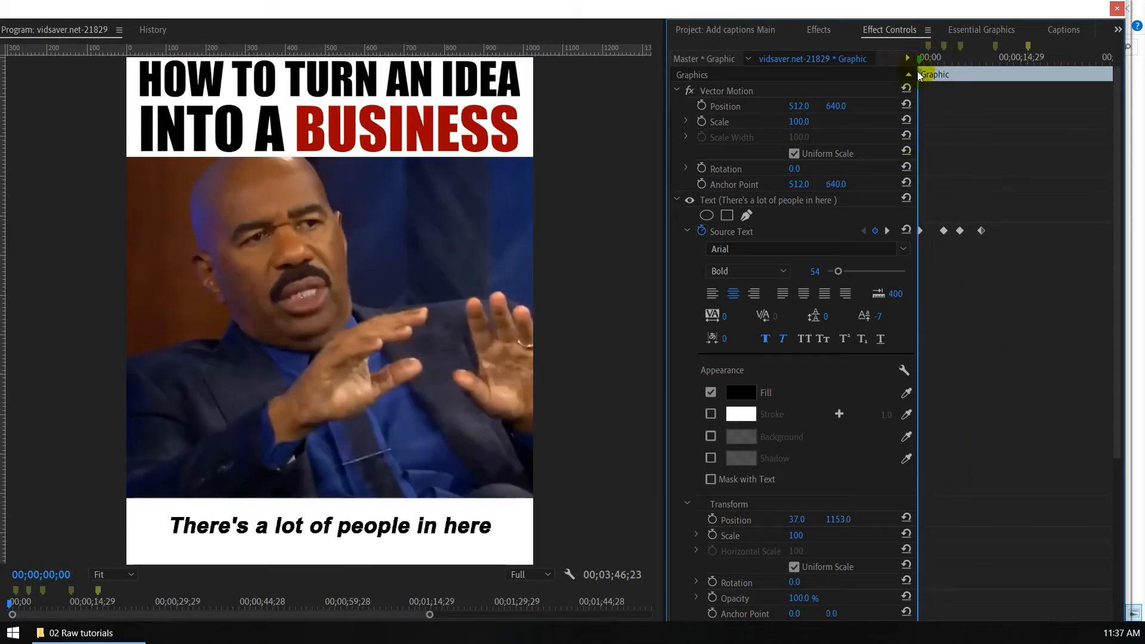
pyautogui.press('space')
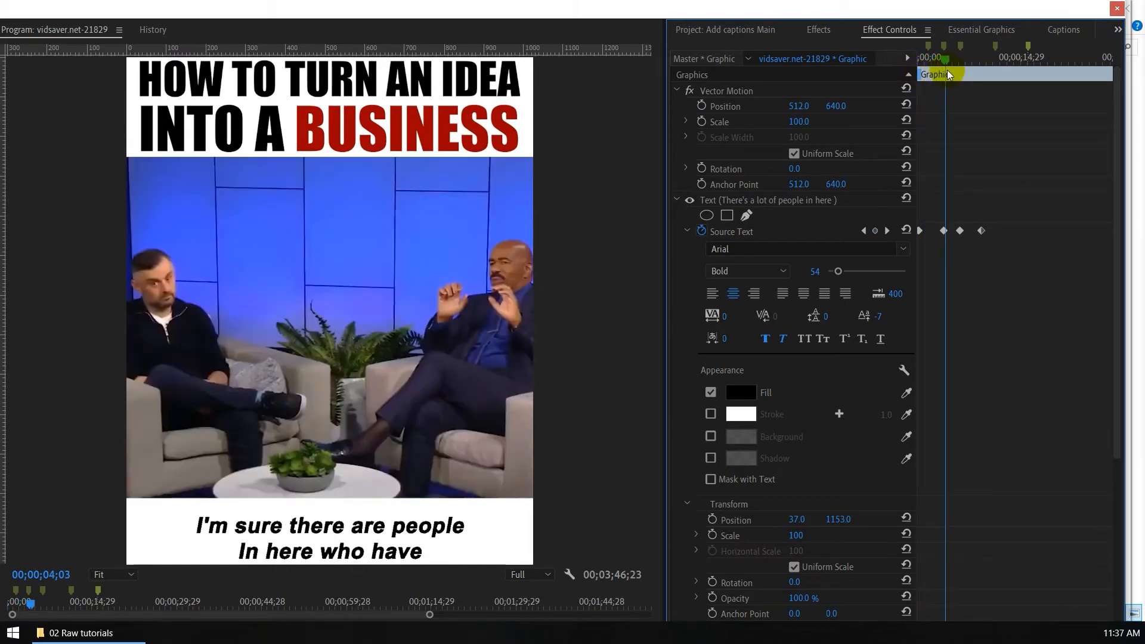
pyautogui.press('Up')
pyautogui.press('Up')
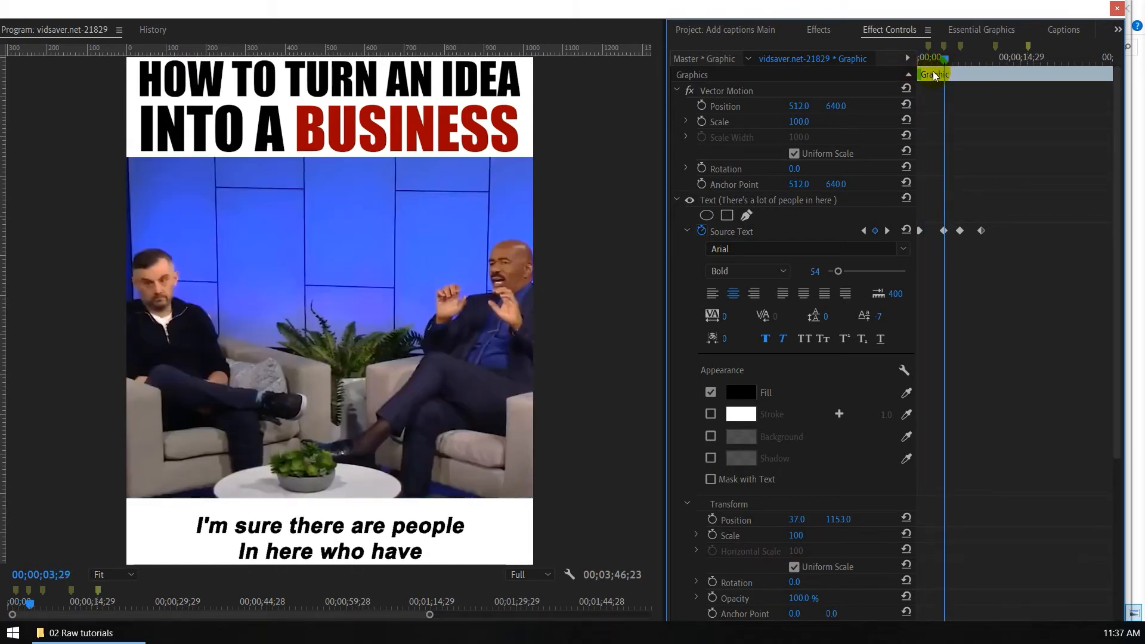
pyautogui.moveTo(932, 71); pyautogui.dragTo(944, 71)
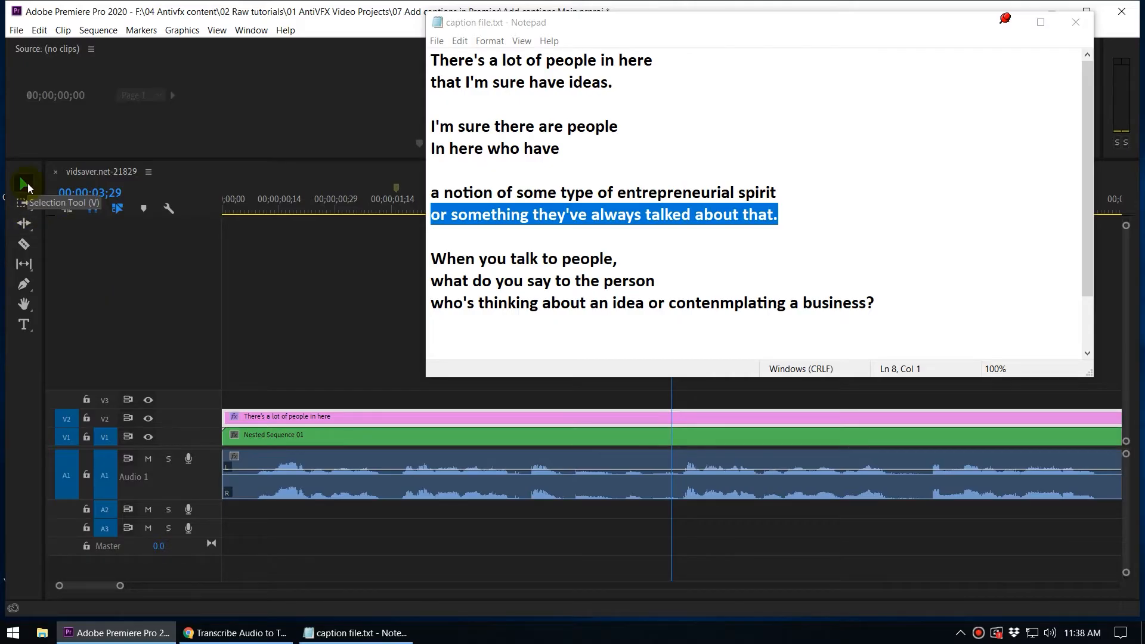
# Step: Raise the baseline shift of the two-line caption at 00;00;03;29 above 0, and move the playhead to the keyframe at 00;00;06;06
pyautogui.click(24, 185)
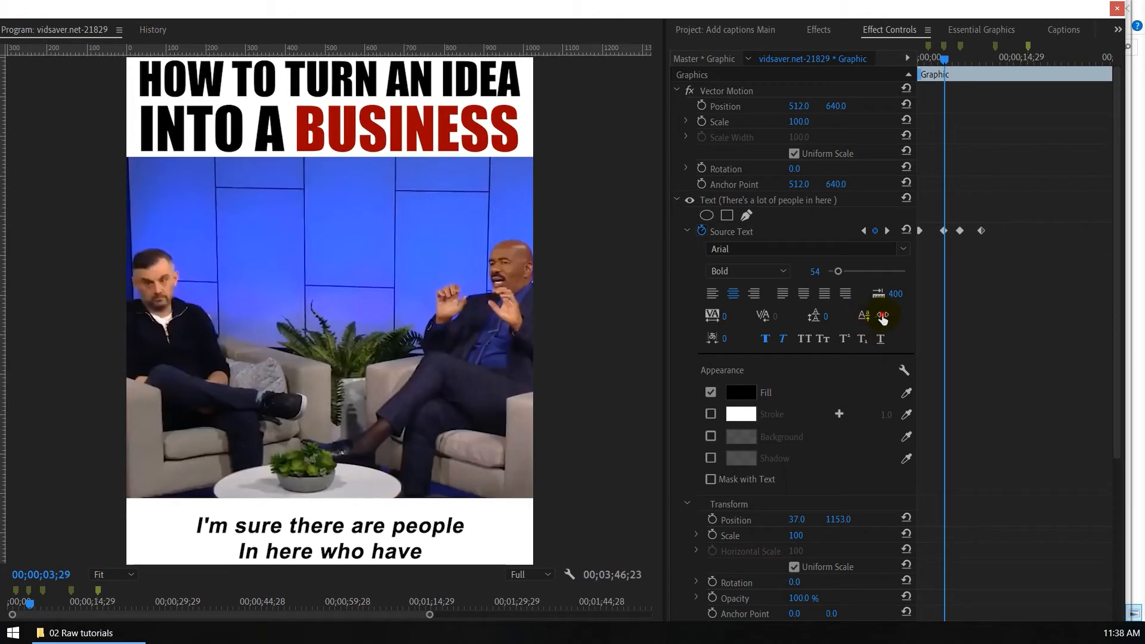
pyautogui.click(883, 319)
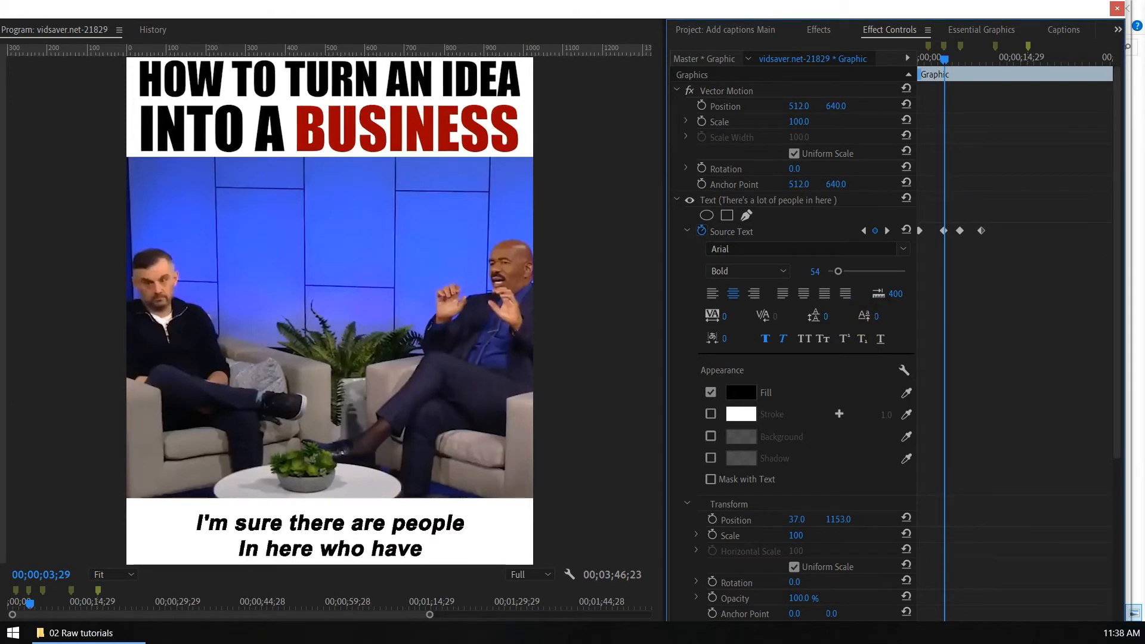
pyautogui.moveTo(878, 317); pyautogui.dragTo(884, 323)
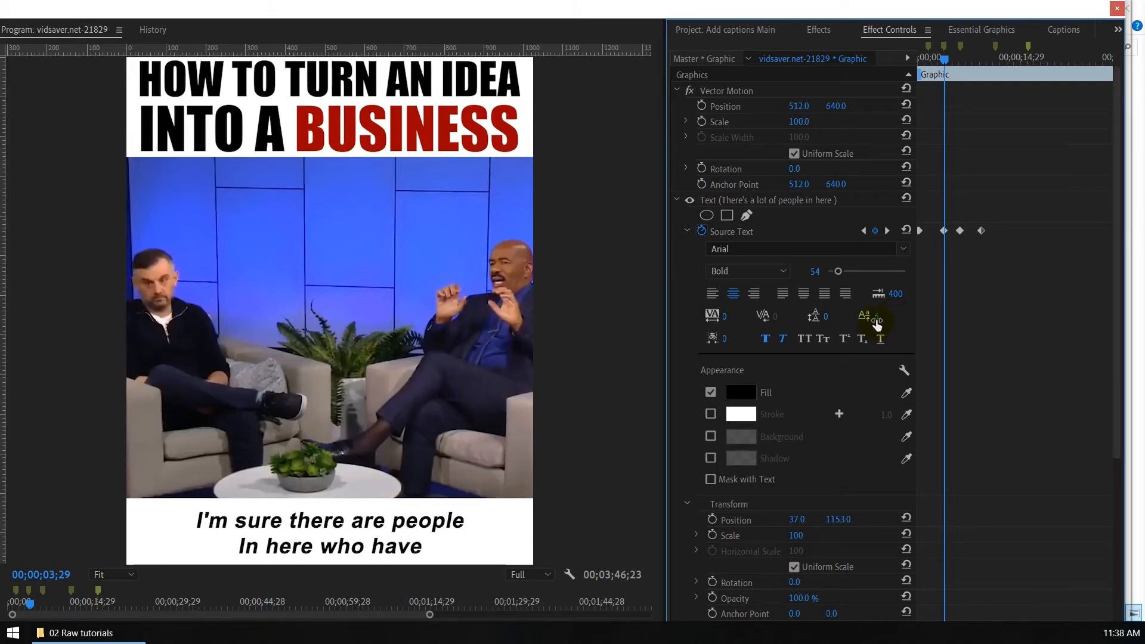
pyautogui.click(876, 317)
pyautogui.click(987, 314)
pyautogui.hotkey('shift', 'm')
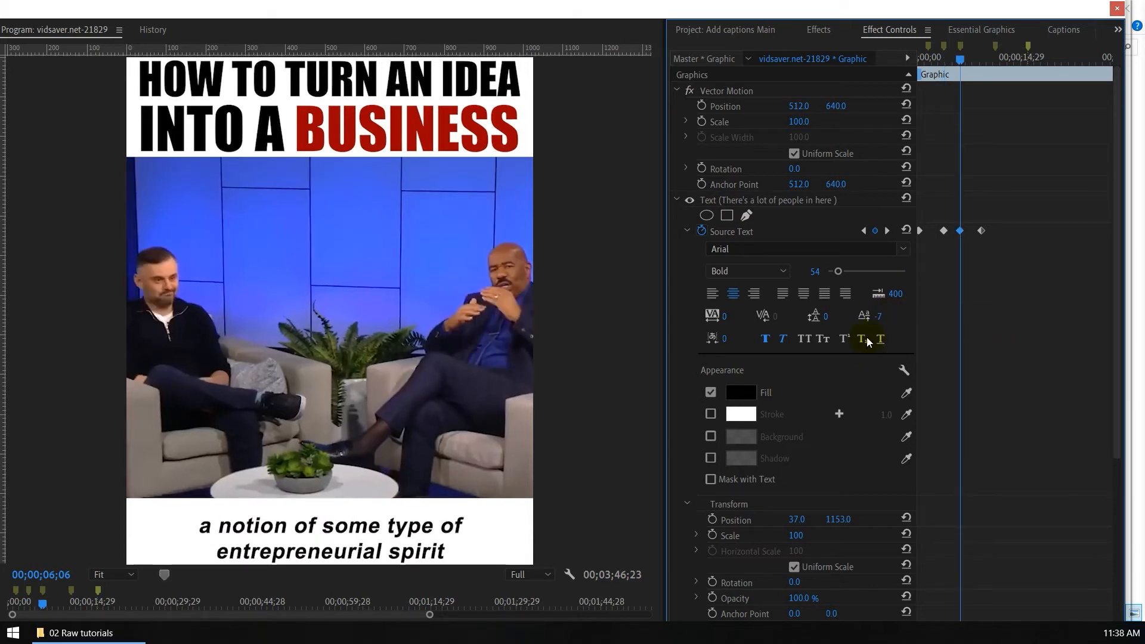
# Step: Set the baseline shift to 6 for the two-line captions at the 00;00;06;06 and 00;00;09;11 Source Text keyframes
pyautogui.click(877, 316)
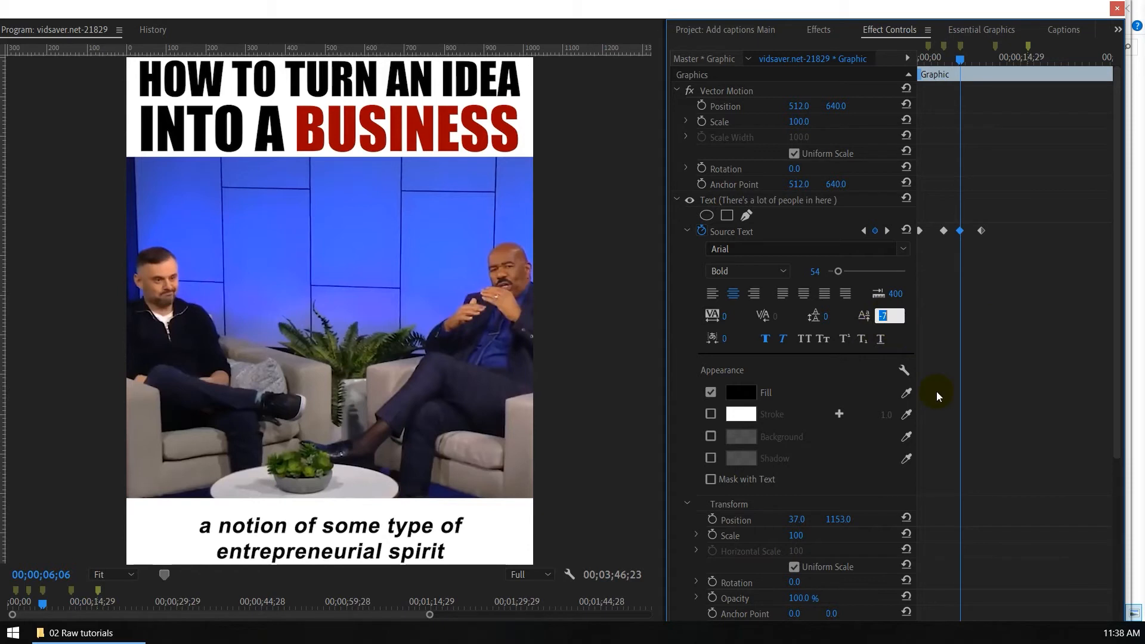
pyautogui.write('6')
pyautogui.press('Return')
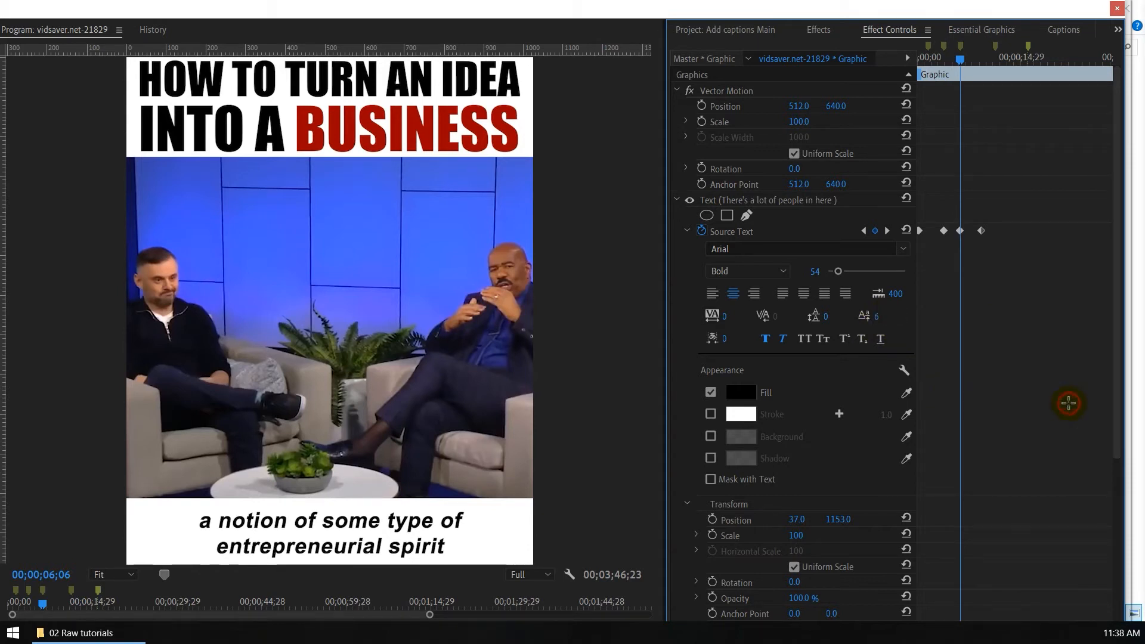
pyautogui.hotkey('shift', 'm')
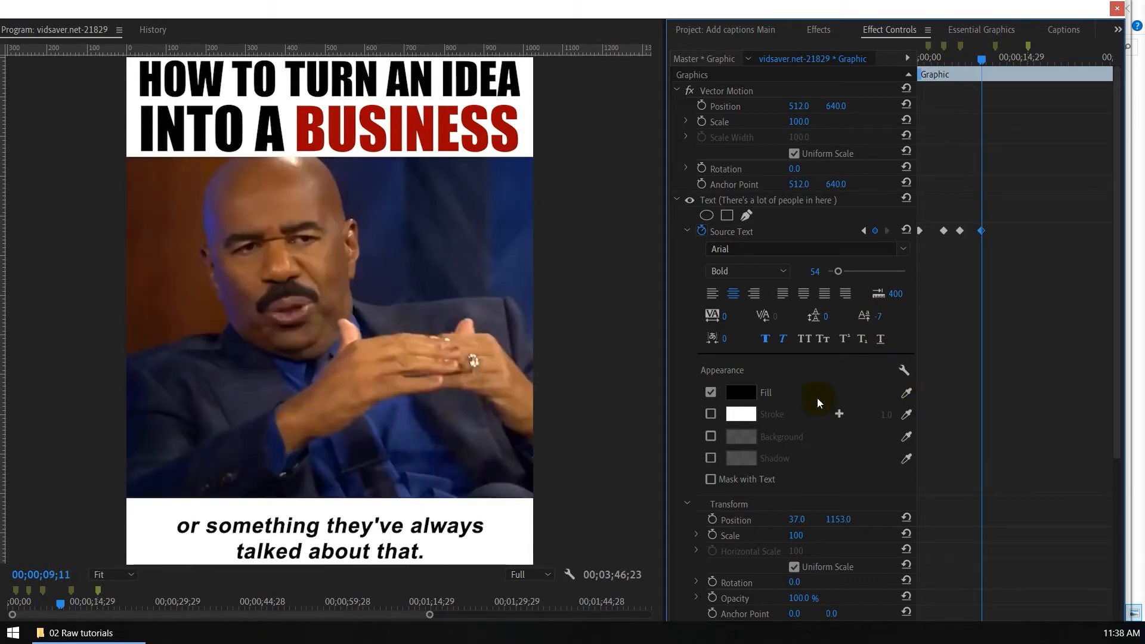
pyautogui.write('6')
pyautogui.press('Return')
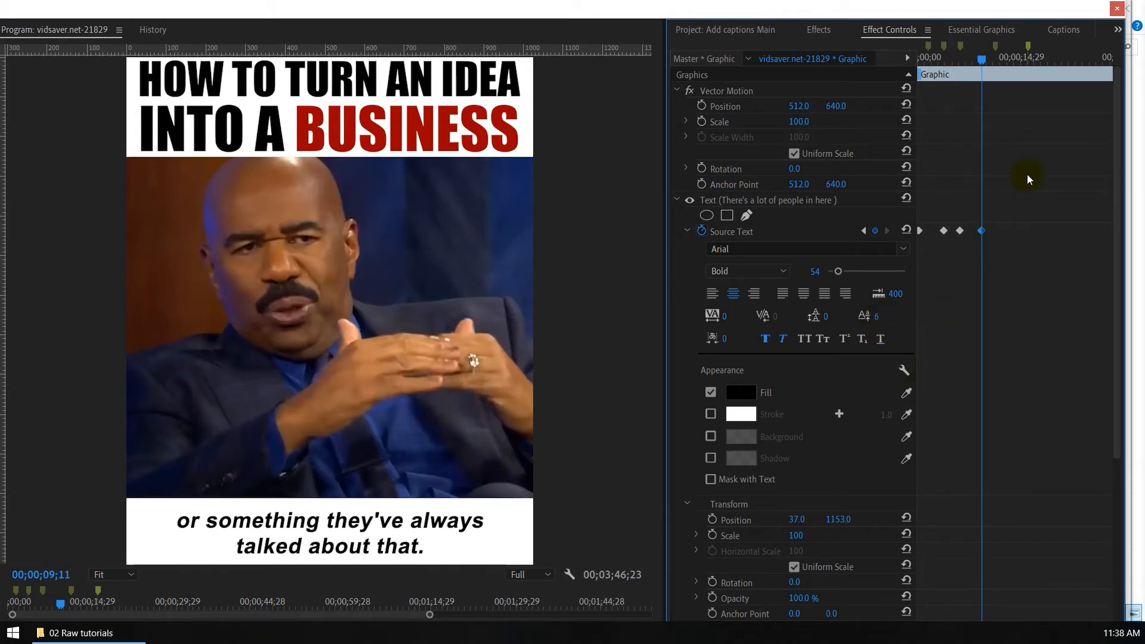
# Step: Move the playhead back to 00;00;01;28 and look up the Select next Keyframe shortcut by searching for "next key", leaving the assignments unchanged
pyautogui.moveTo(983, 63); pyautogui.dragTo(931, 73)
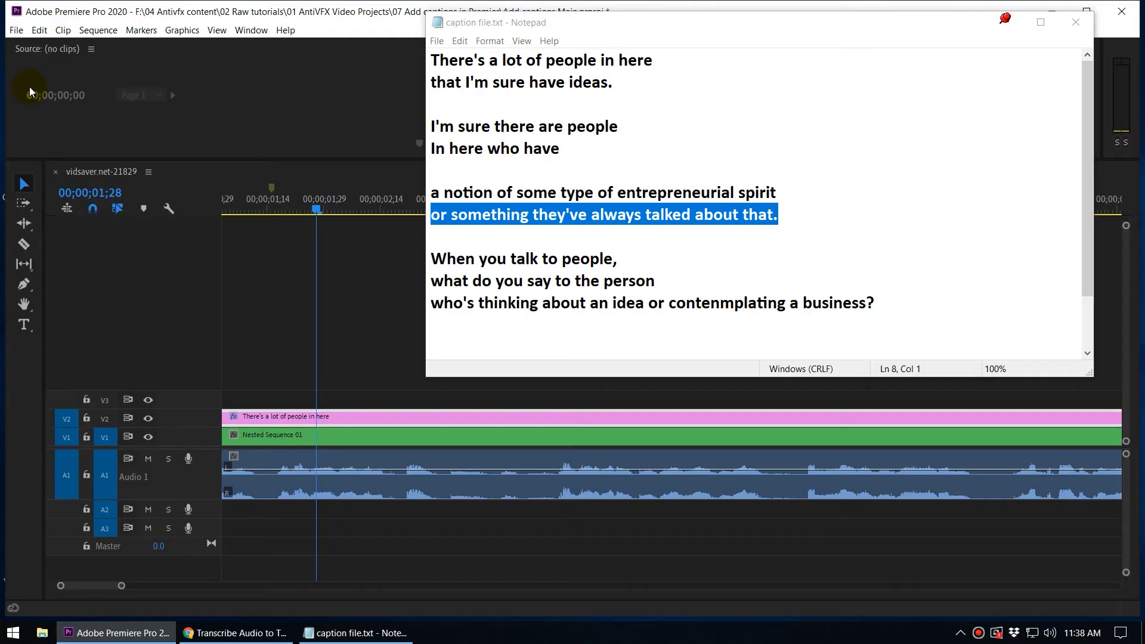
pyautogui.click(39, 30)
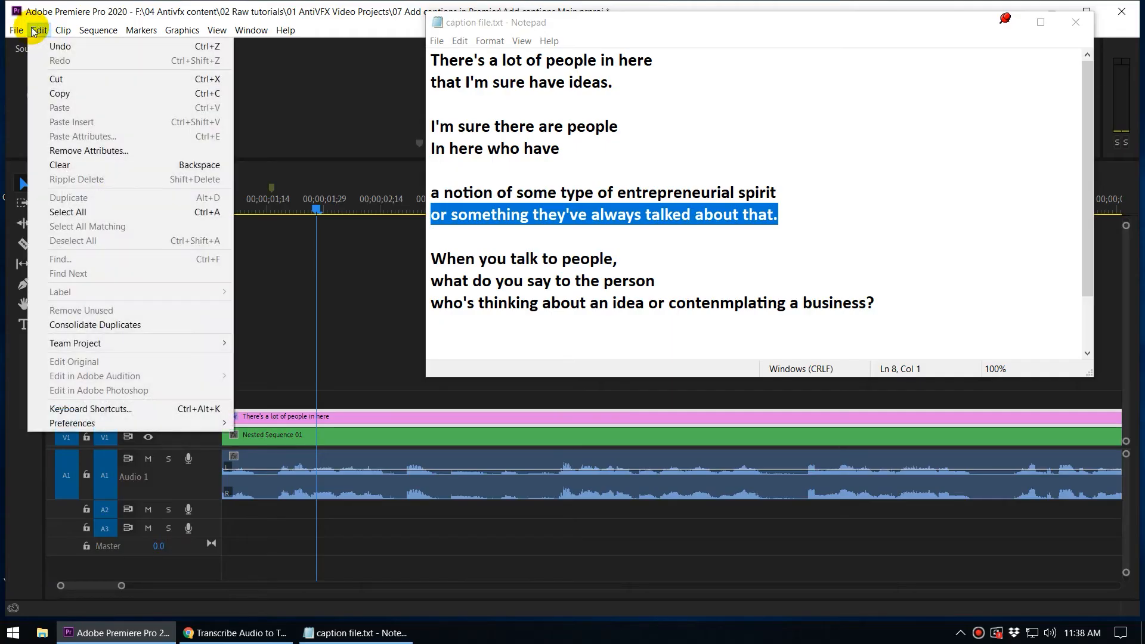
pyautogui.click(113, 409)
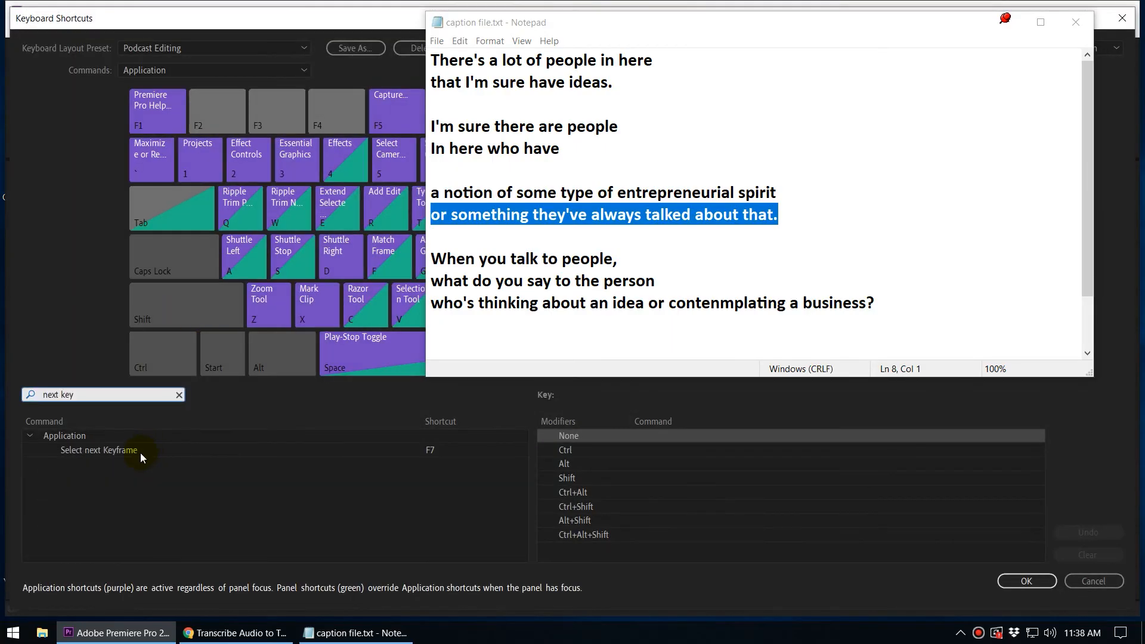
pyautogui.click(141, 448)
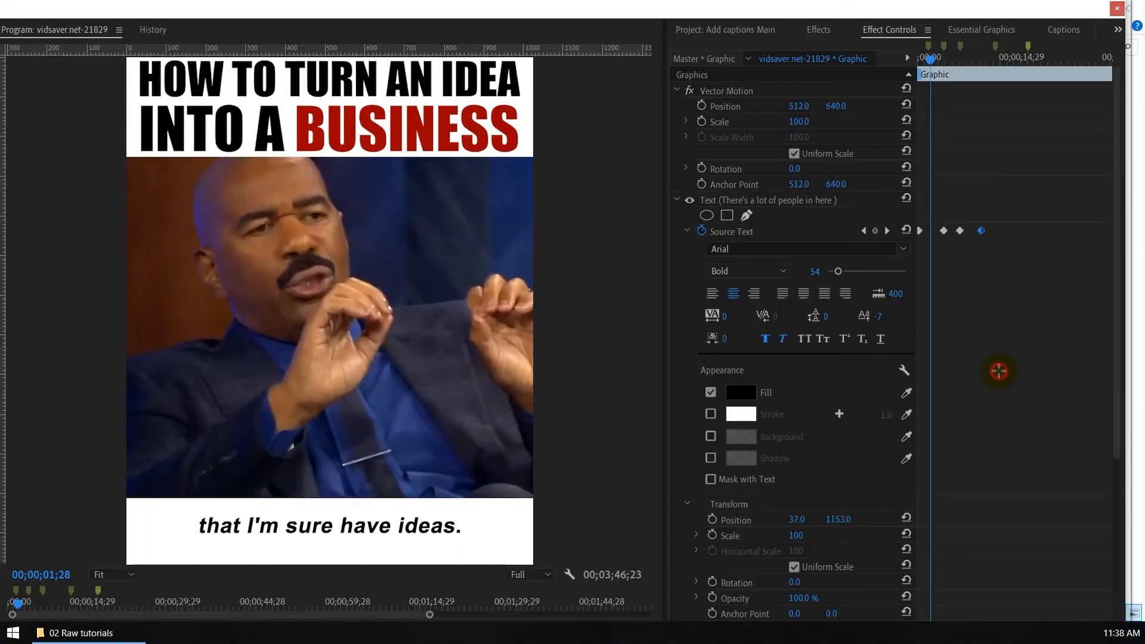
# Step: Step through the Source Text keyframes up to 00;00;09;11 and return the playhead to the start of the clip
pyautogui.click(999, 371)
pyautogui.hotkey('shift', 'k')
pyautogui.hotkey('shift', 'k')
pyautogui.hotkey('shift', 'k')
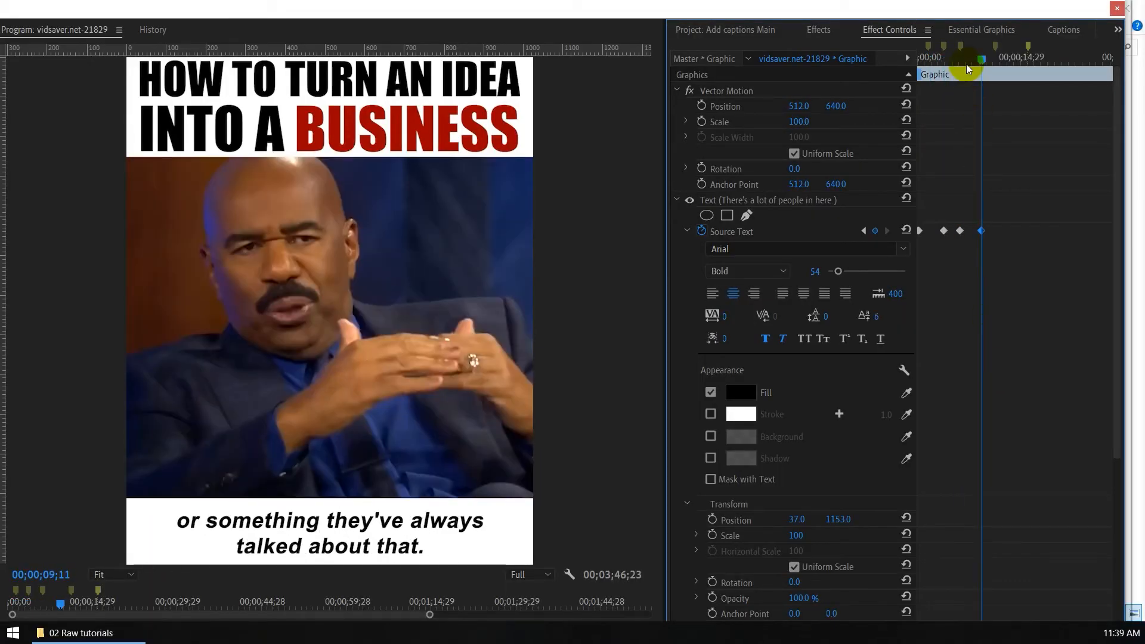
pyautogui.moveTo(966, 64); pyautogui.dragTo(858, 74)
# Step: Go to the Source Text keyframe at 00;00;06;06 and change that caption's fill to red FF0000
pyautogui.hotkey('shift', 'k')
pyautogui.hotkey('shift', 'k')
pyautogui.hotkey('shift', 'k')
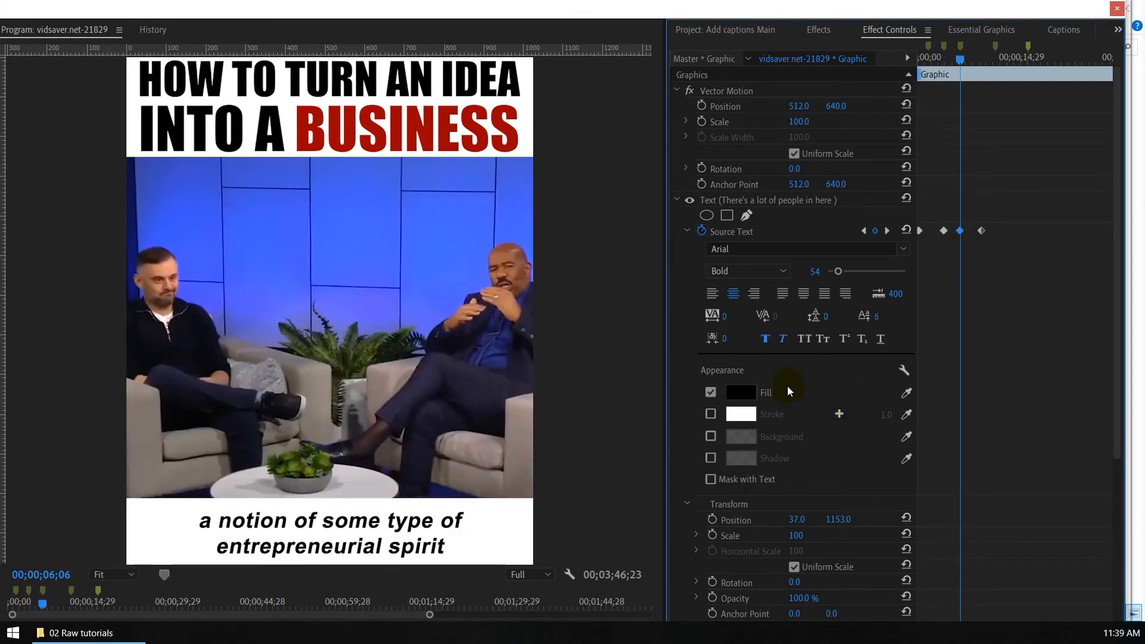
pyautogui.click(740, 392)
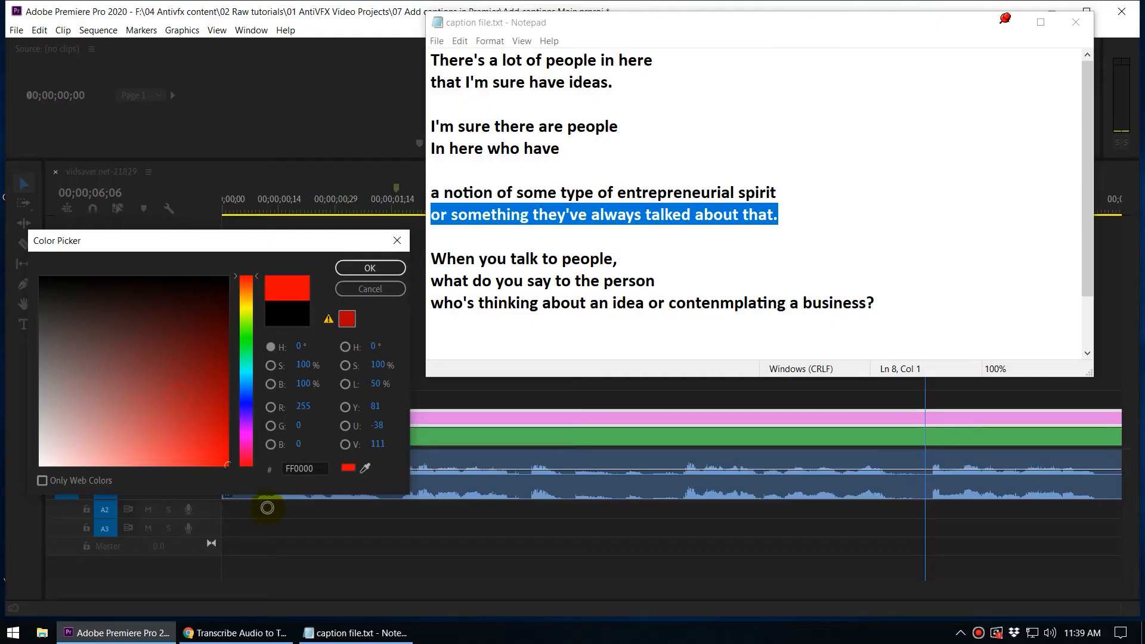
pyautogui.click(381, 269)
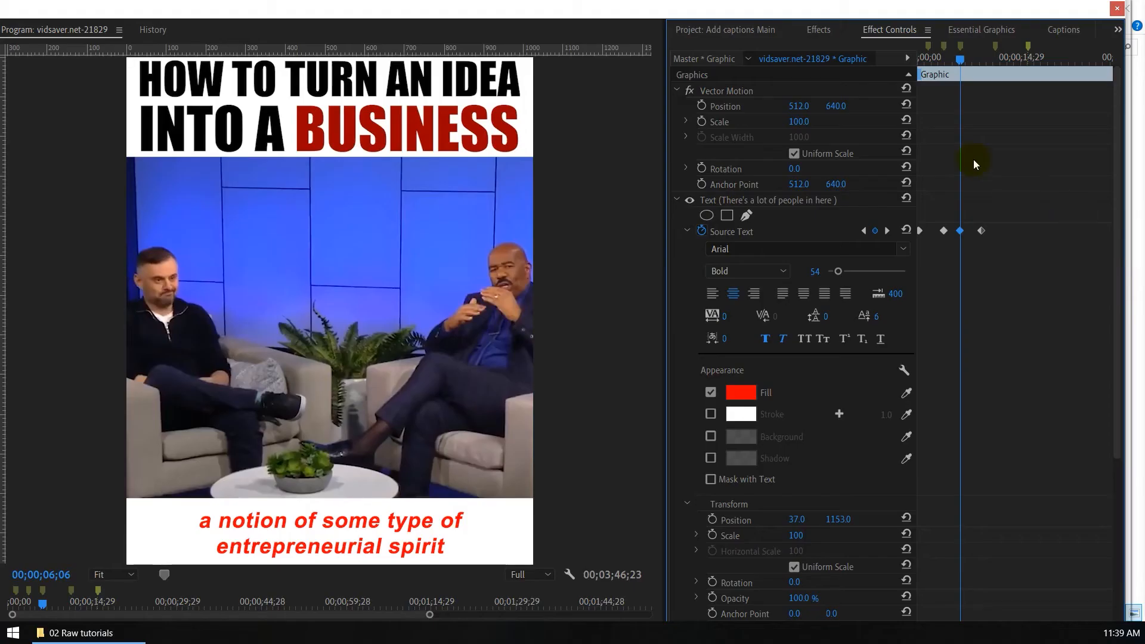
# Step: At the 00;00;09;11 keyframe, reduce the caption's font size to 35 and lower its baseline shift to -27
pyautogui.moveTo(963, 62); pyautogui.dragTo(985, 56)
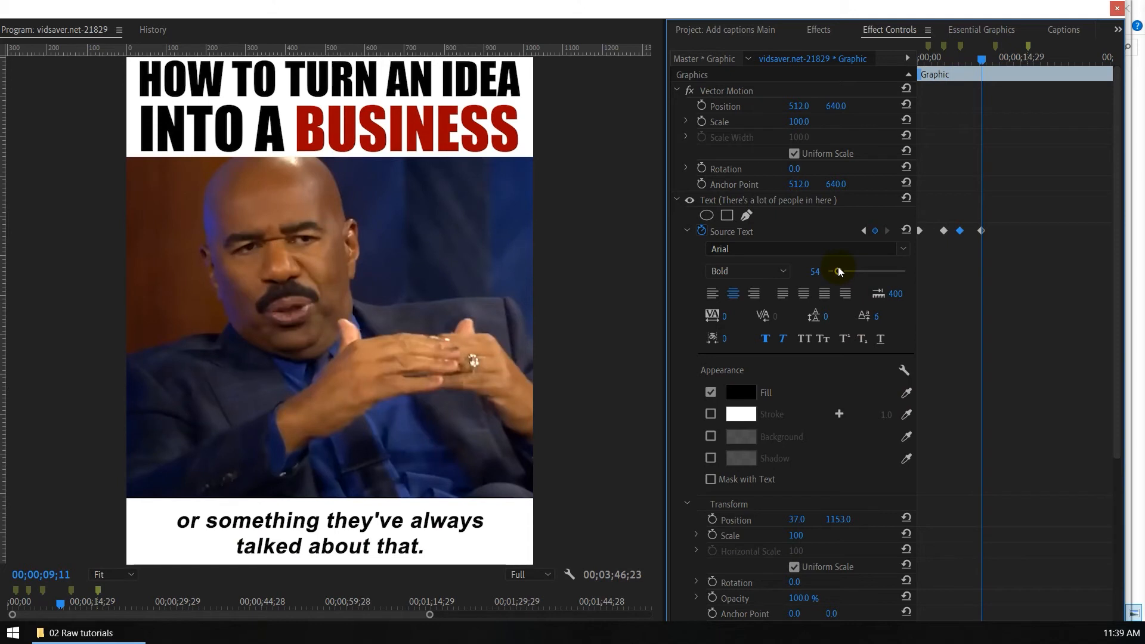
pyautogui.moveTo(835, 272); pyautogui.dragTo(834, 272)
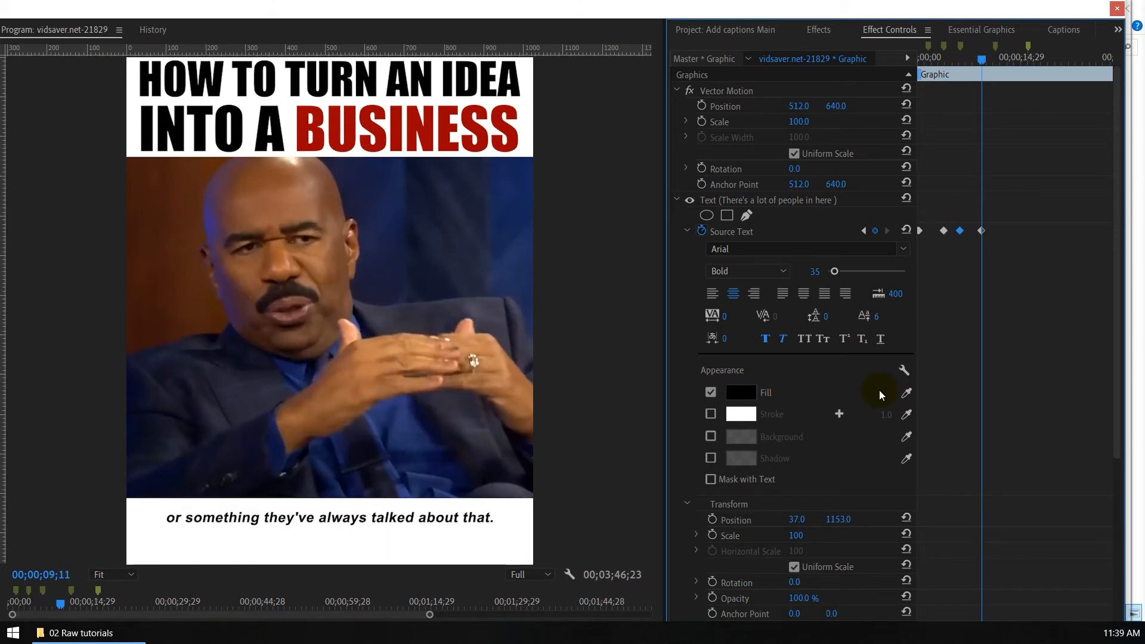
pyautogui.moveTo(873, 314); pyautogui.dragTo(847, 314)
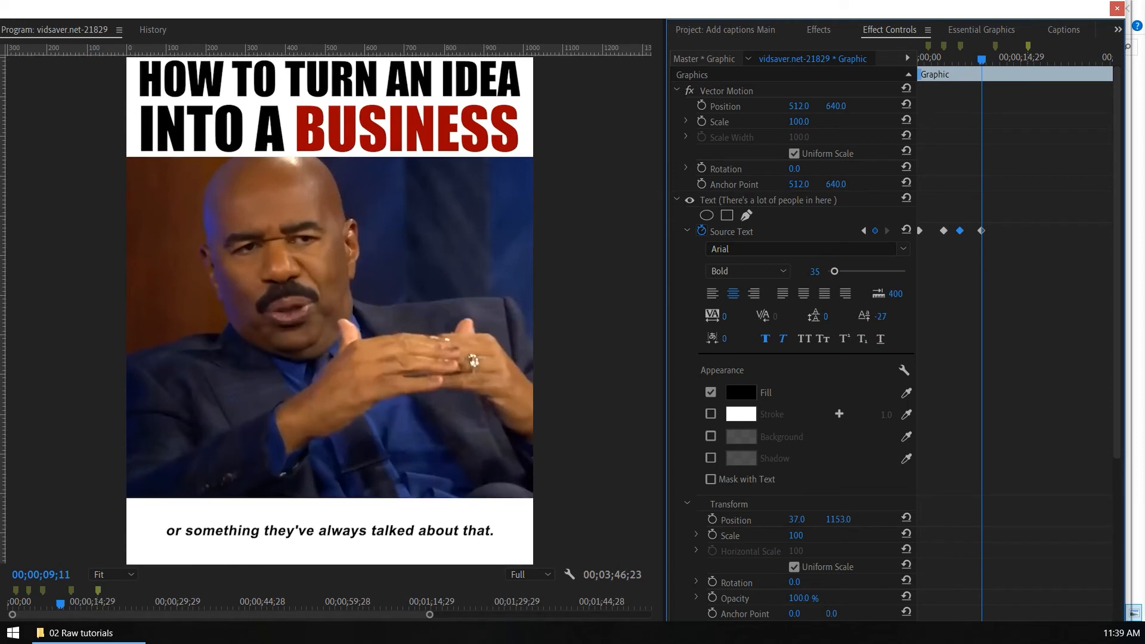
# Step: Apply All Caps to the caption at 00;00;09;11 and set its baseline shift to -20, keeping the font size at 35
pyautogui.click(804, 339)
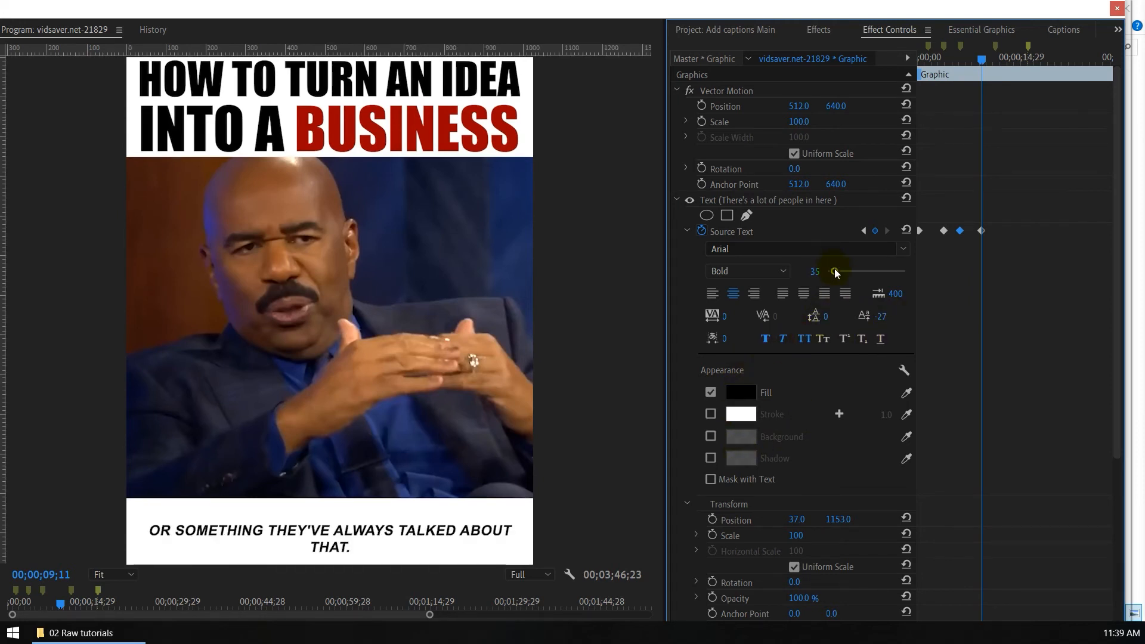
pyautogui.moveTo(835, 272); pyautogui.dragTo(833, 273)
pyautogui.moveTo(880, 316); pyautogui.dragTo(890, 316)
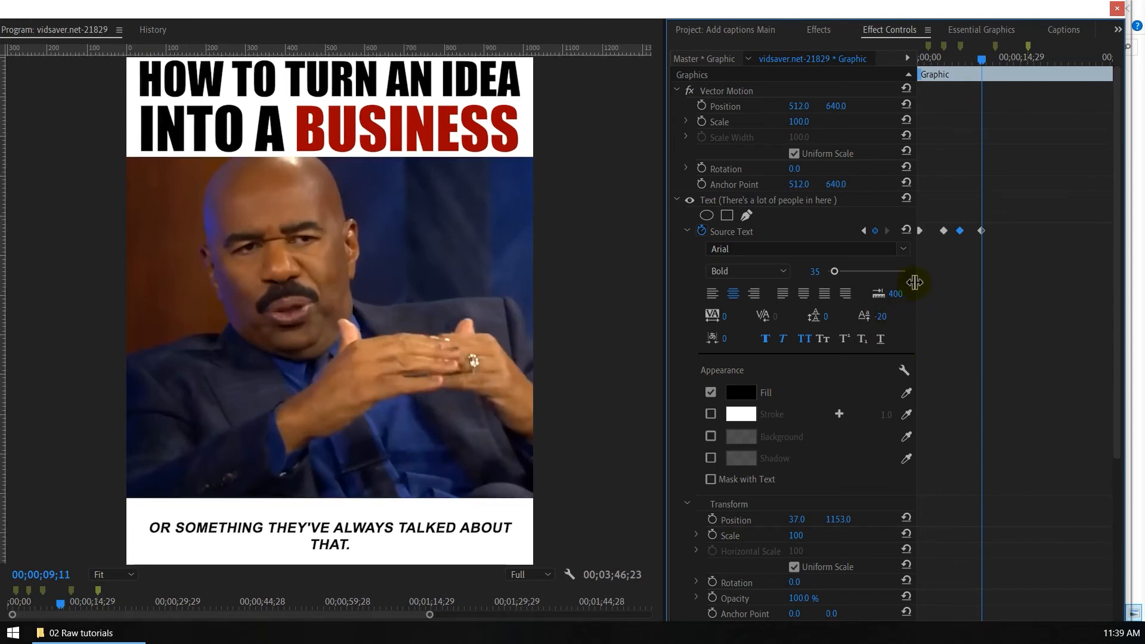
# Step: Change the fill of the caption at 00;00;09;11 to green 42C252, and scrub back to 00;00;05;12 to compare the caption styles
pyautogui.click(740, 392)
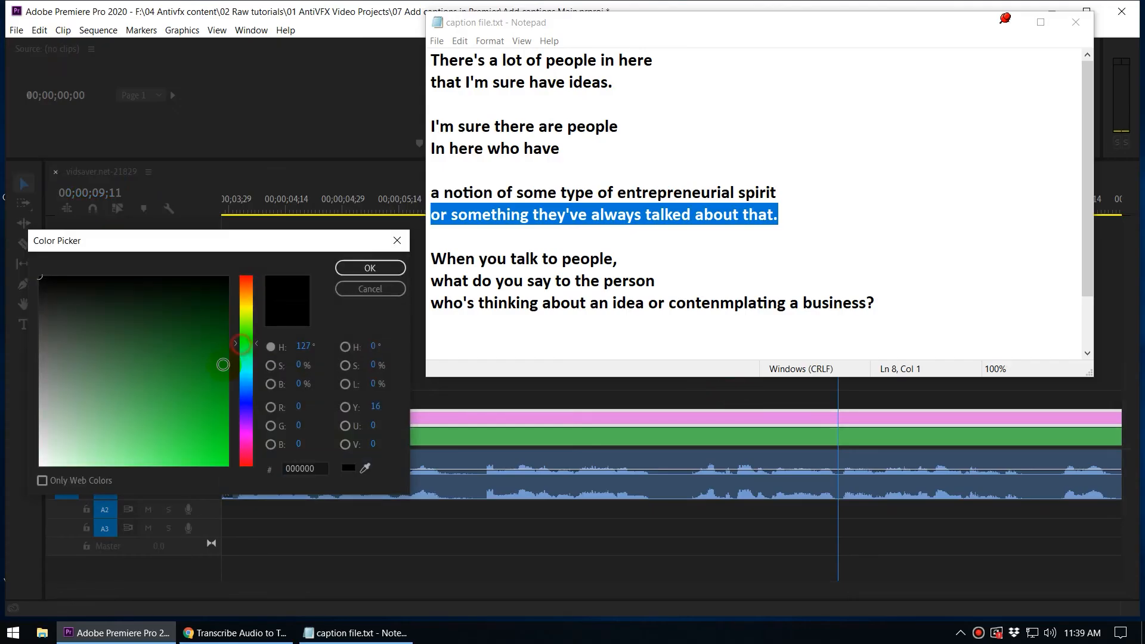
pyautogui.click(164, 421)
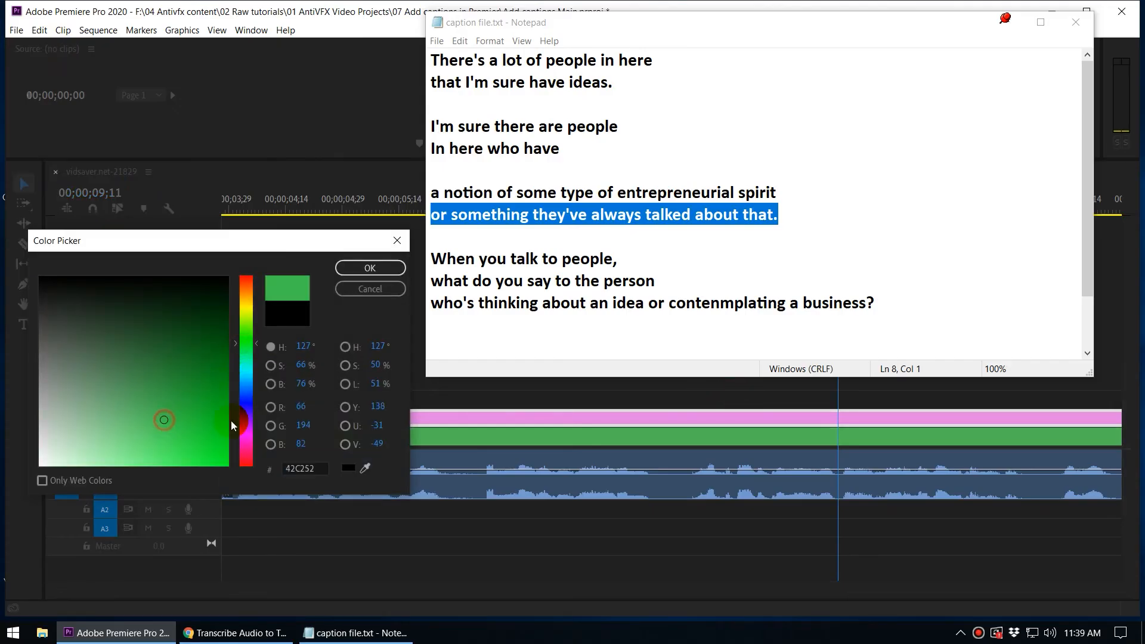
pyautogui.click(370, 268)
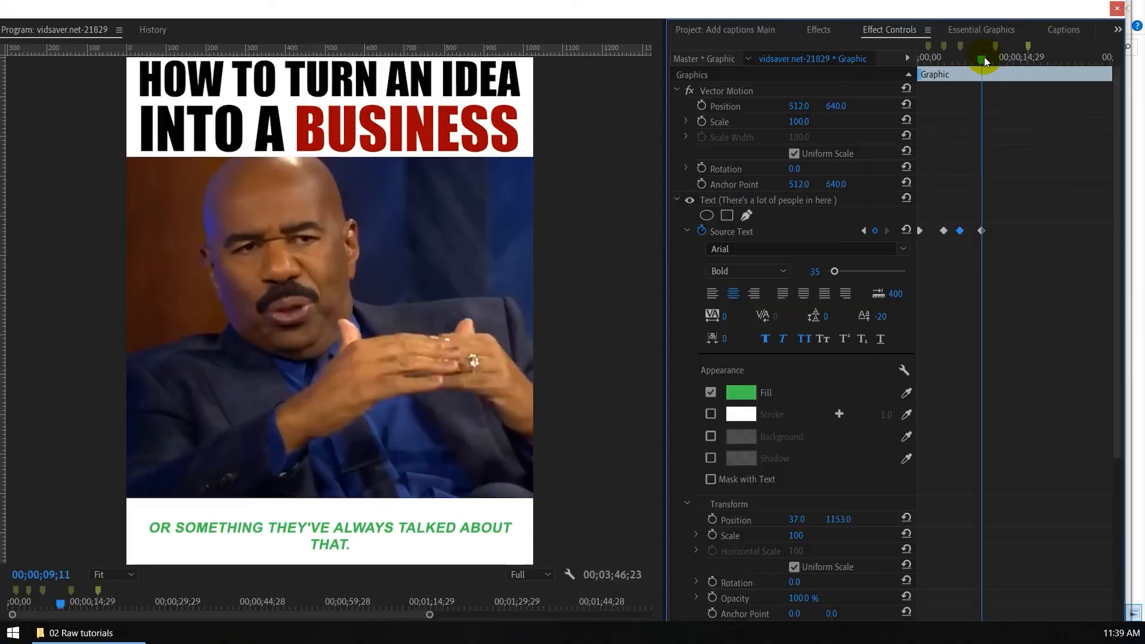
pyautogui.moveTo(982, 60); pyautogui.dragTo(961, 79)
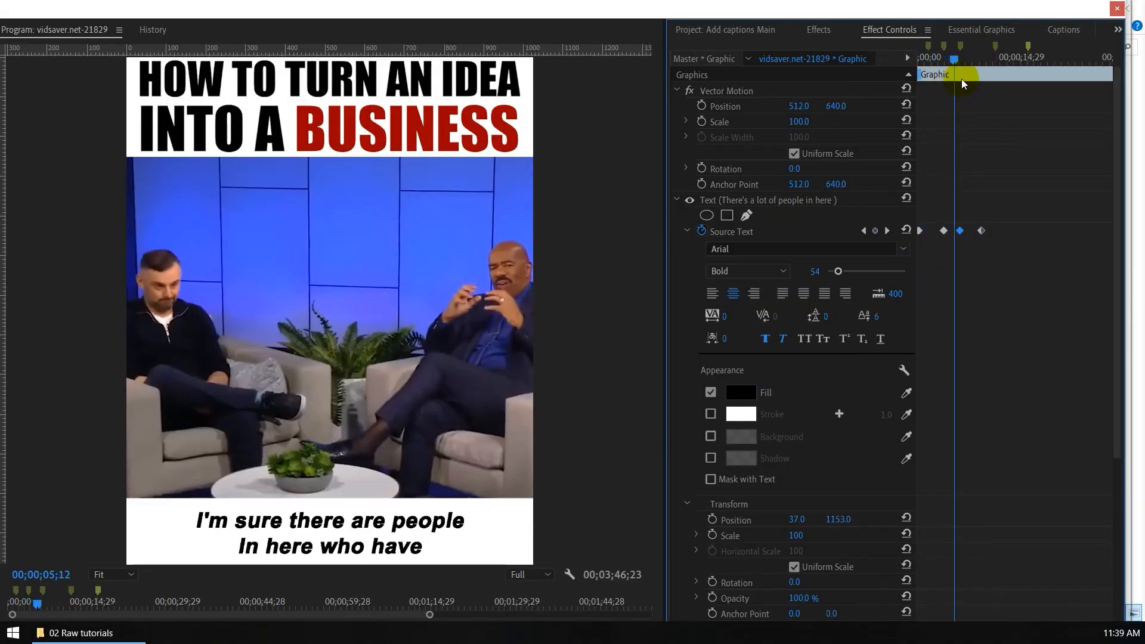